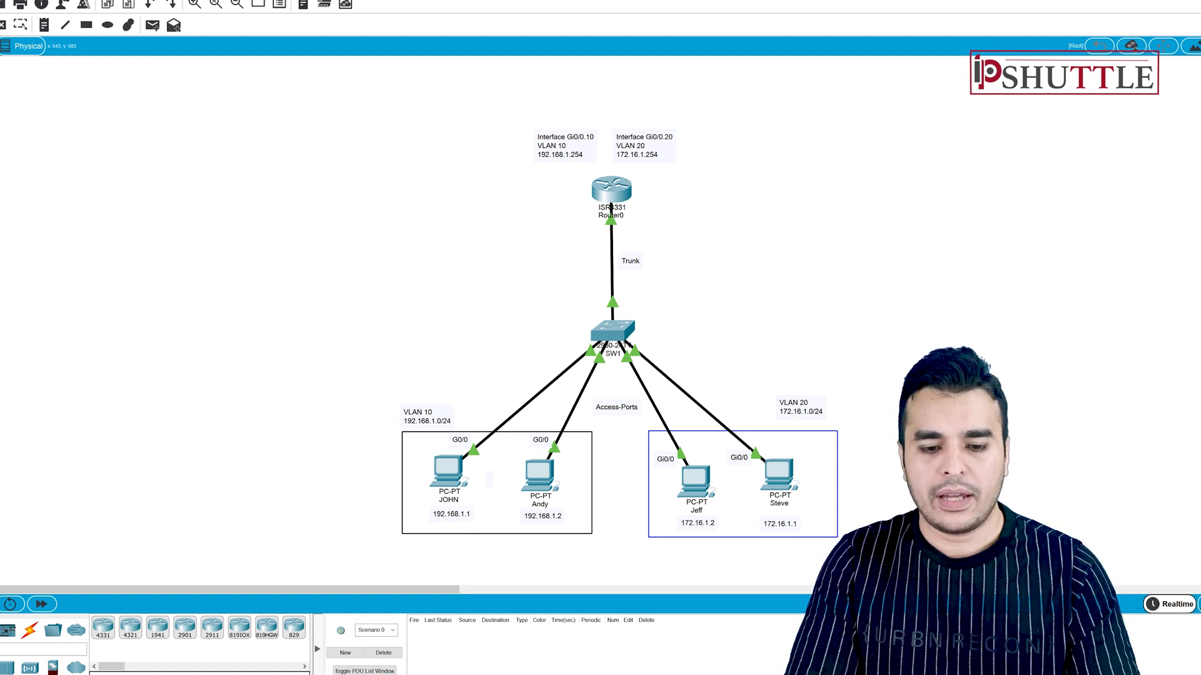
# - Open the CLI of switch SW1 and display its brief IP interface summary
pyautogui.click(613, 330)
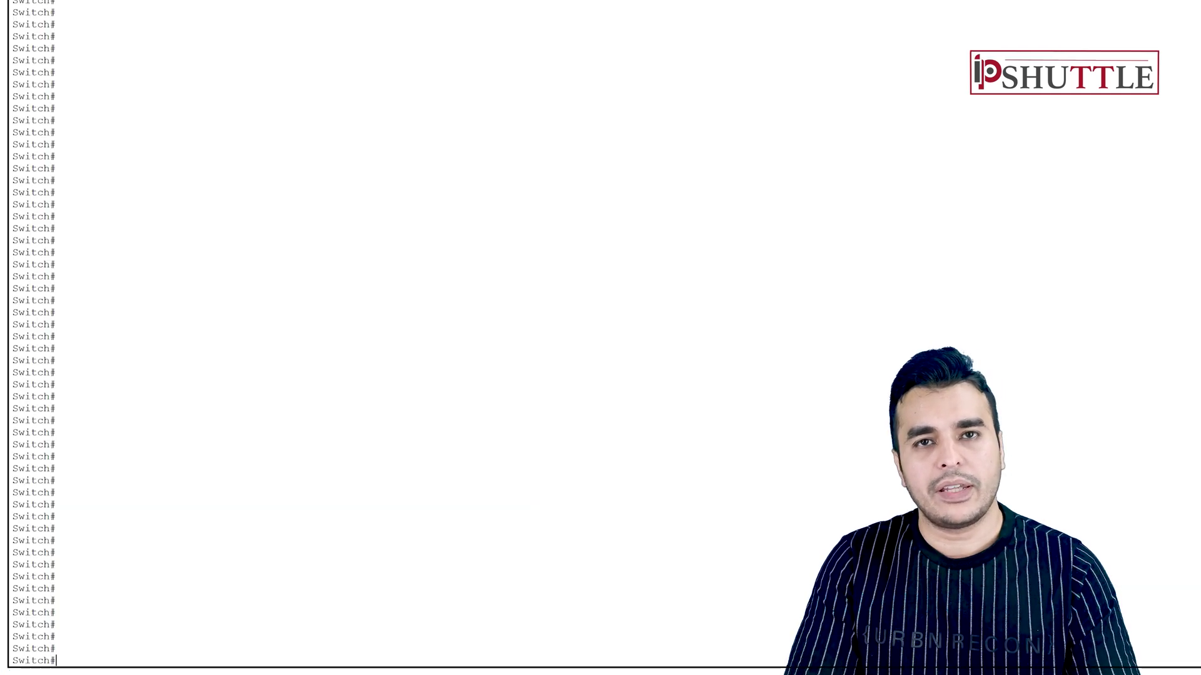
pyautogui.write('sh')
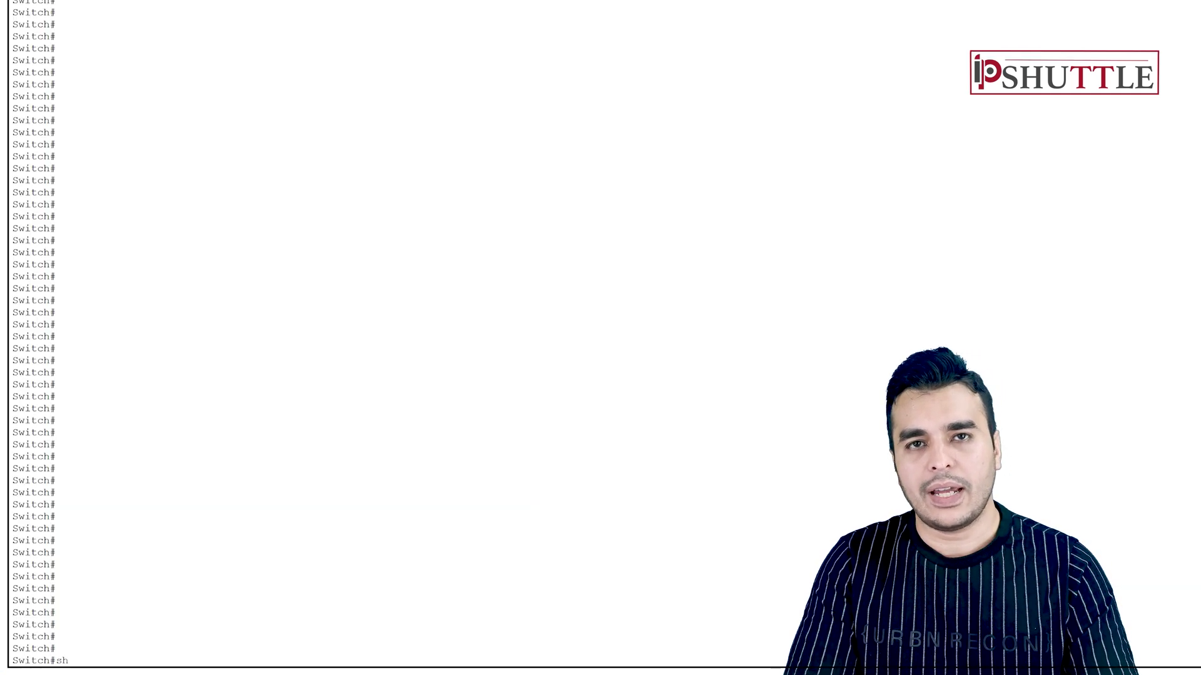
pyautogui.write('ow ip irter brie')
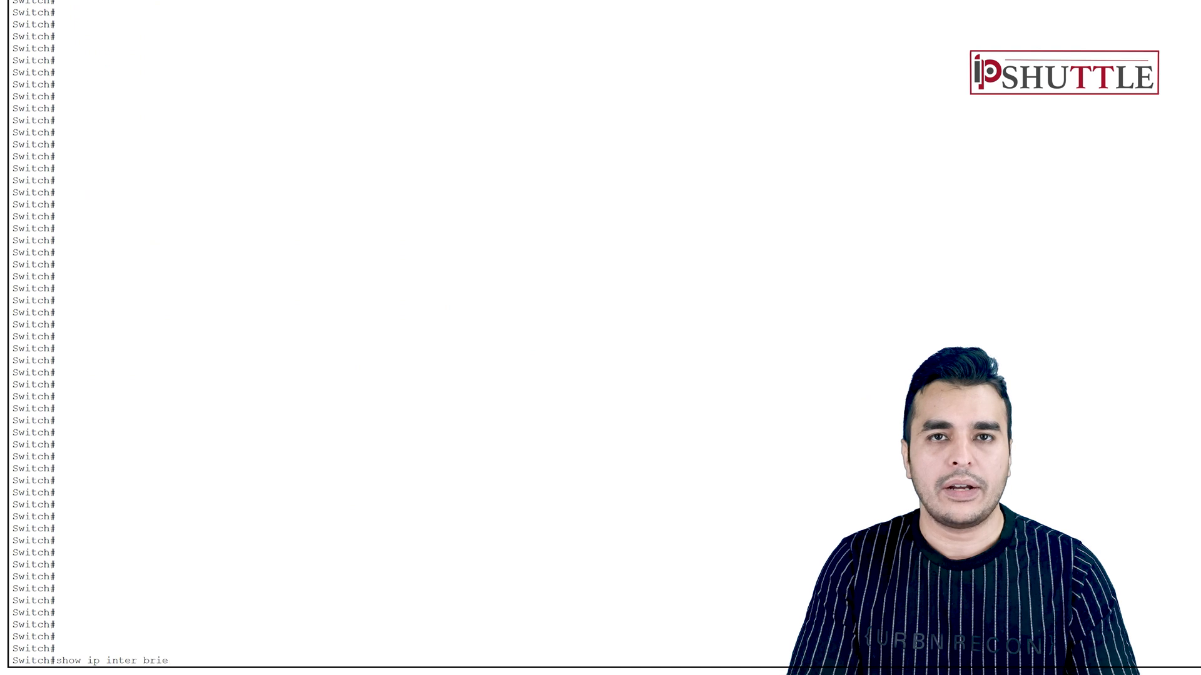
pyautogui.press('Return')
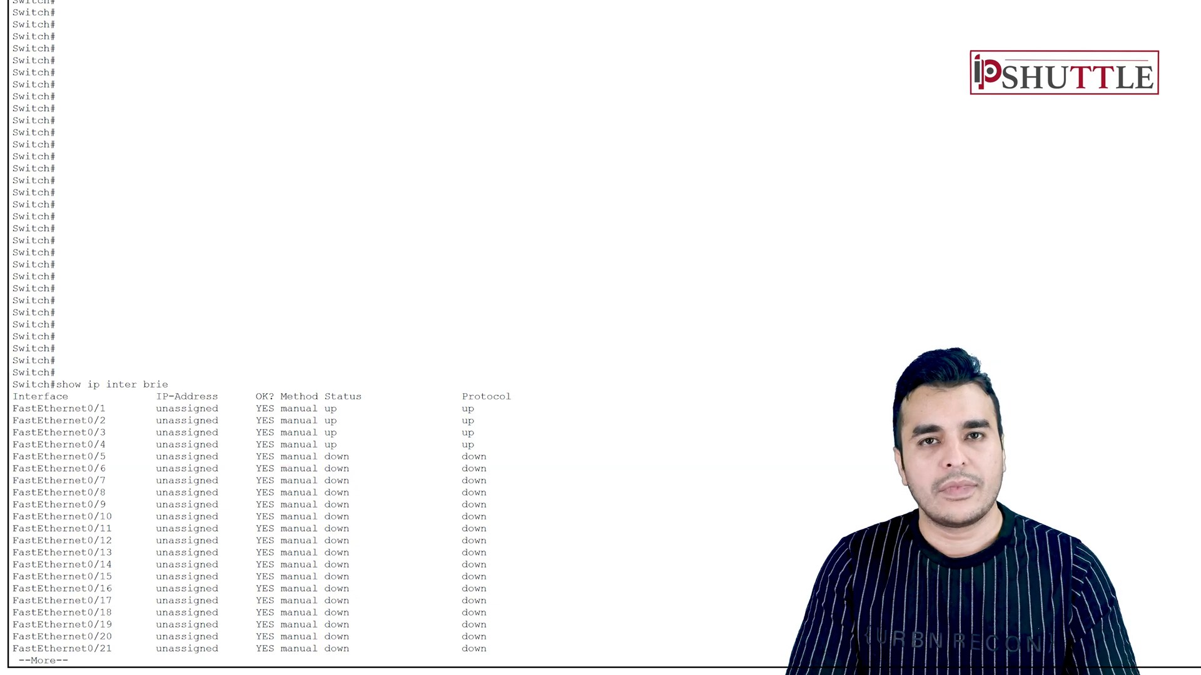
pyautogui.press('q')
pyautogui.press('Return')
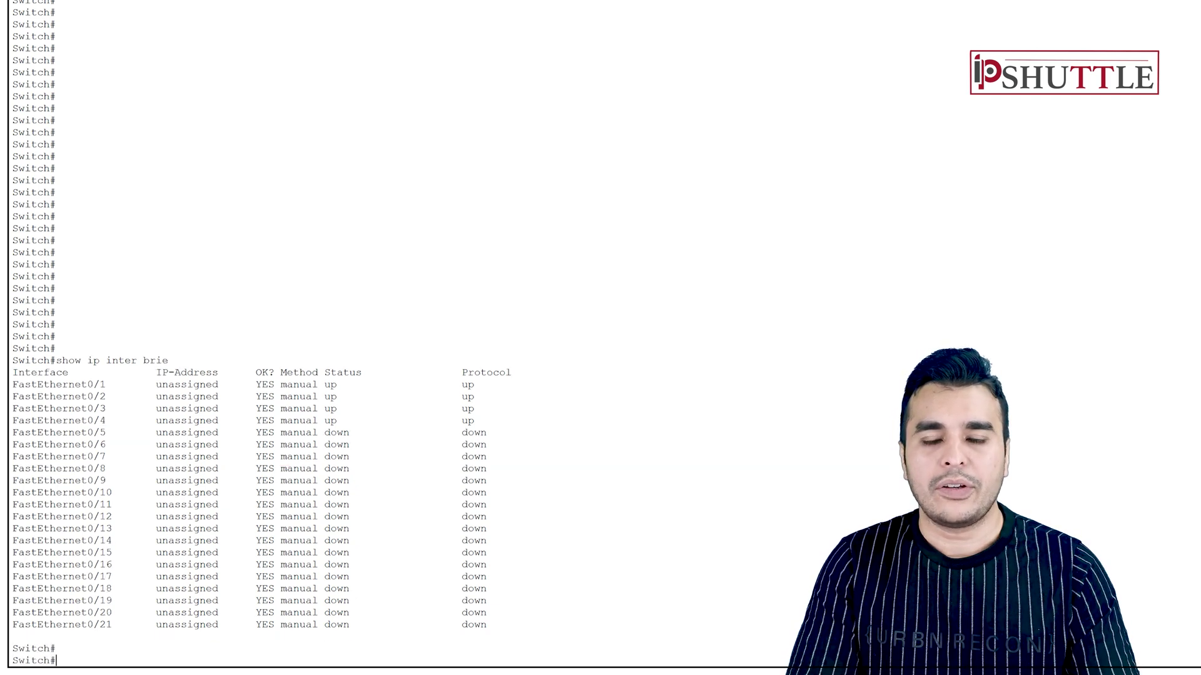
pyautogui.press('Return')
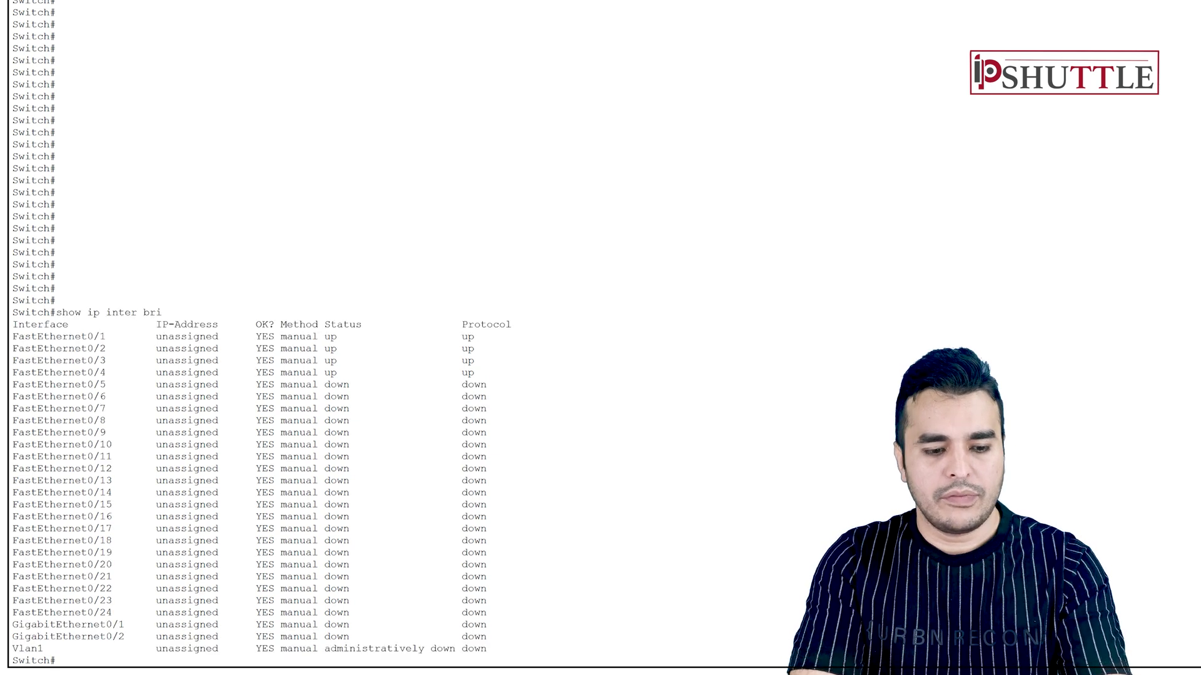
# - Enter global configuration mode on the switch and create VLAN 10 with the name Data-1
pyautogui.write('conf t')
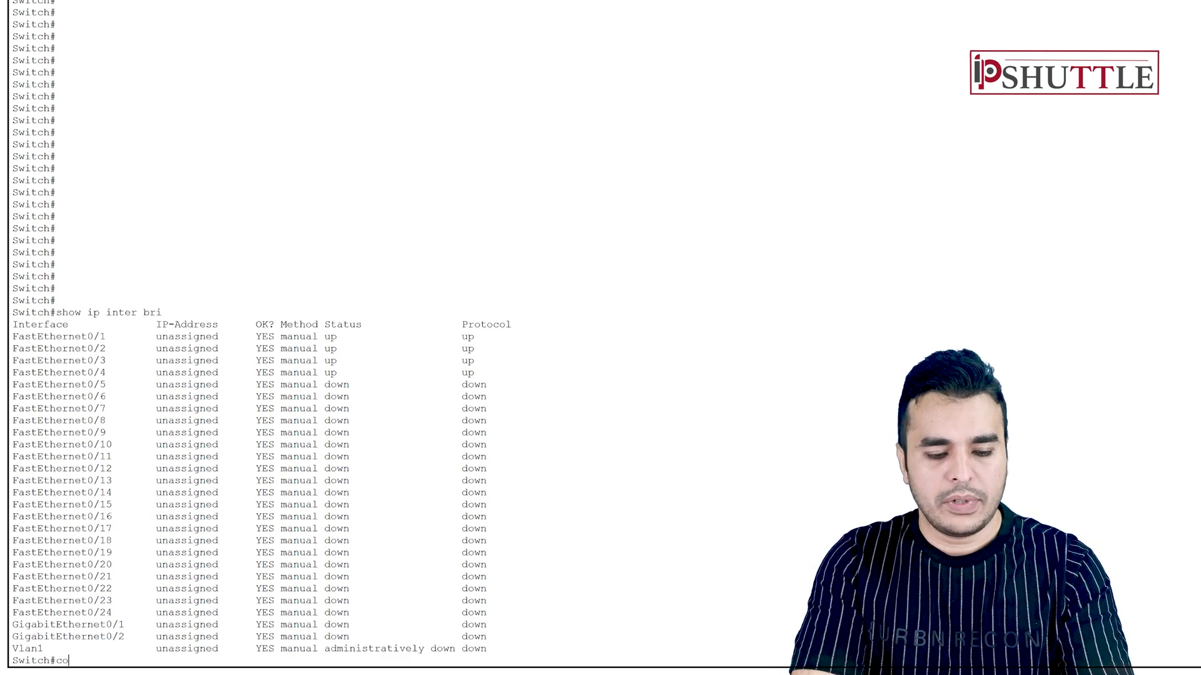
pyautogui.press('Return')
pyautogui.press('Return')
pyautogui.press('Return')
pyautogui.write('vlan 10')
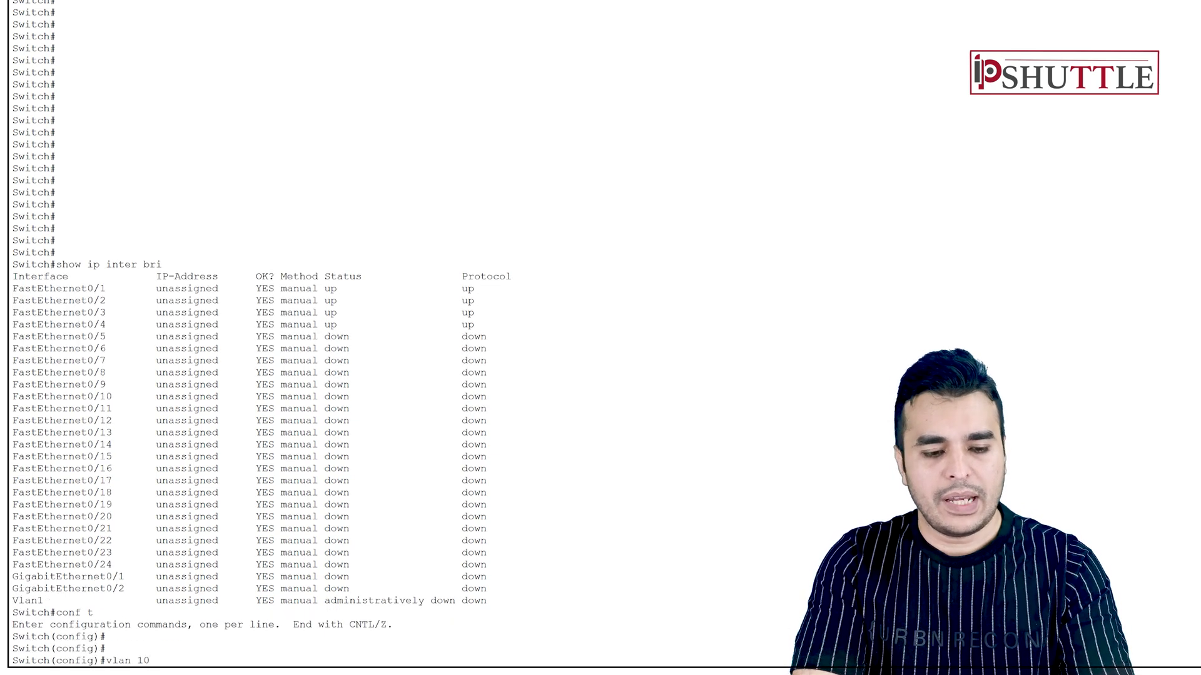
pyautogui.press('Return')
pyautogui.write('name Data-1')
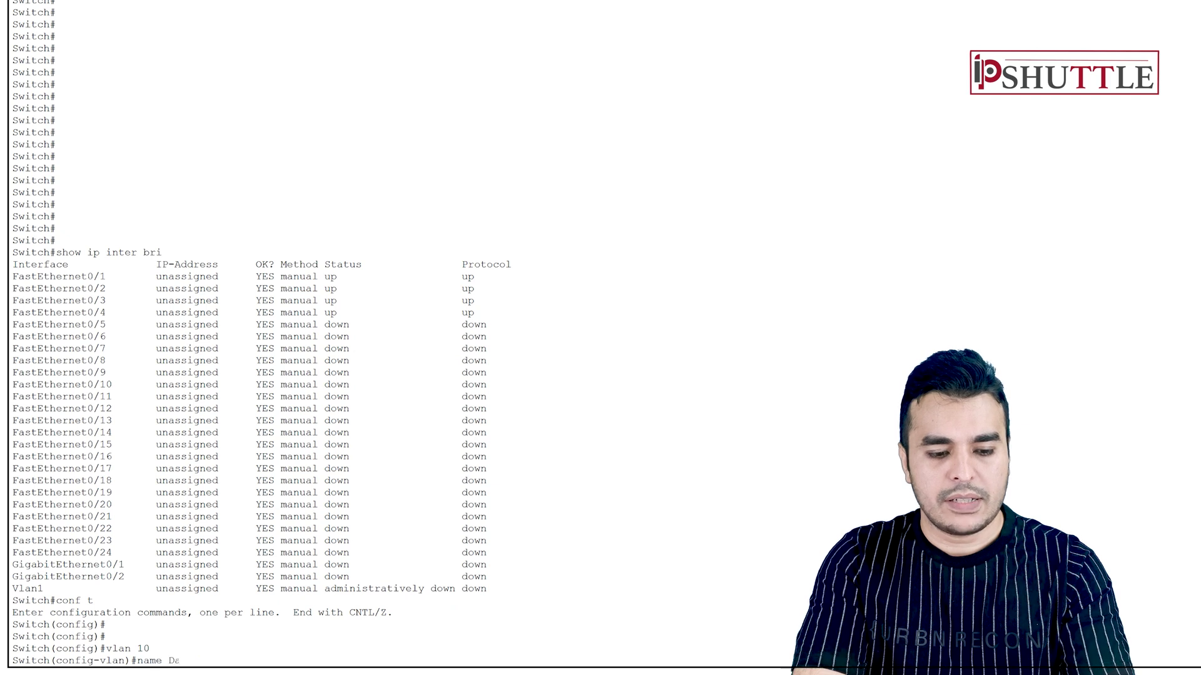
pyautogui.press('Return')
pyautogui.write('exit')
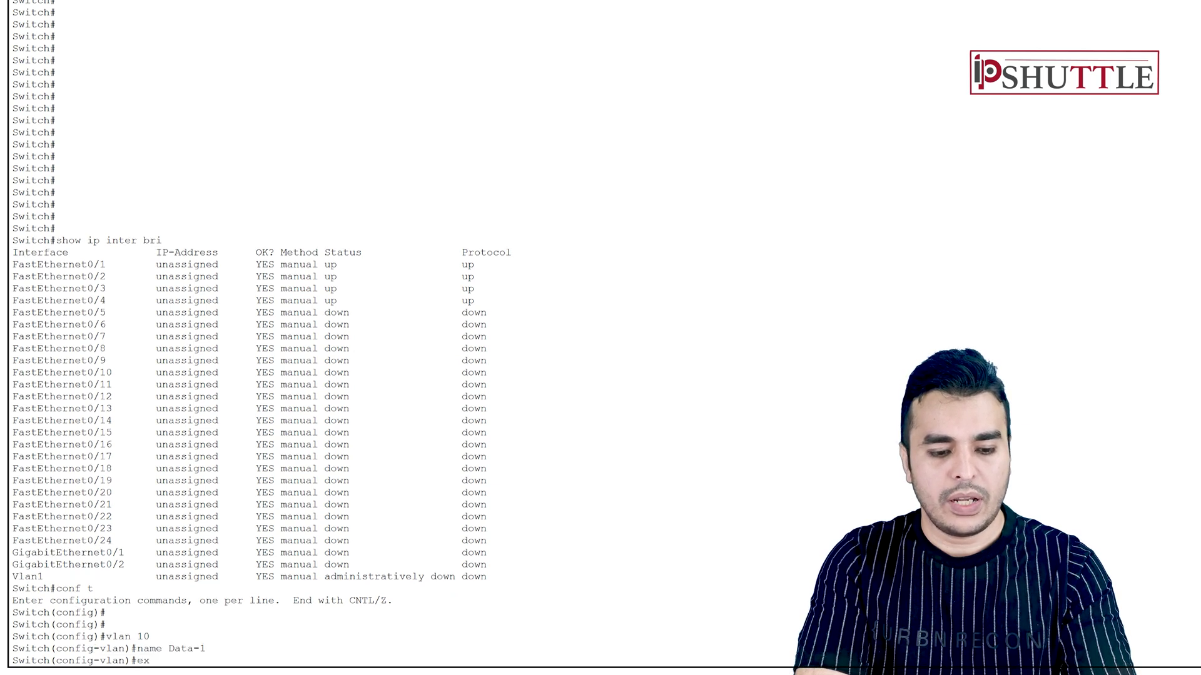
pyautogui.press('Return')
pyautogui.press('Return')
# - Create VLAN 20 on the switch with the name Data-2 and return to global configuration
pyautogui.write('vlan 20')
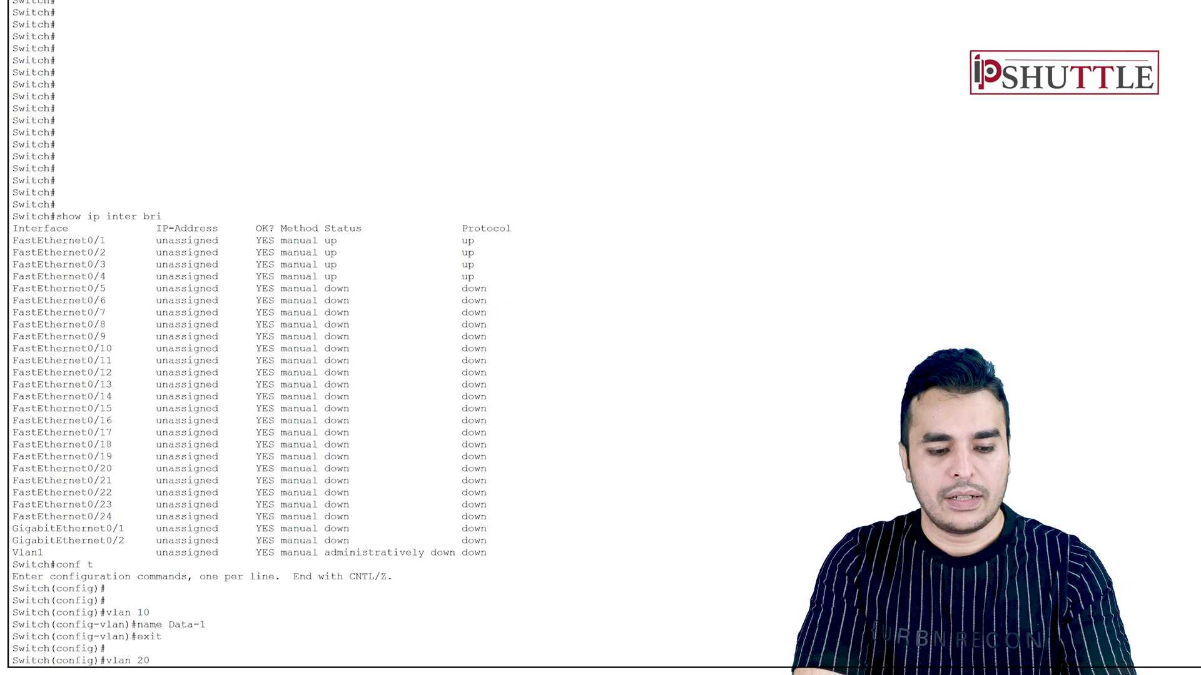
pyautogui.press('Return')
pyautogui.write('name')
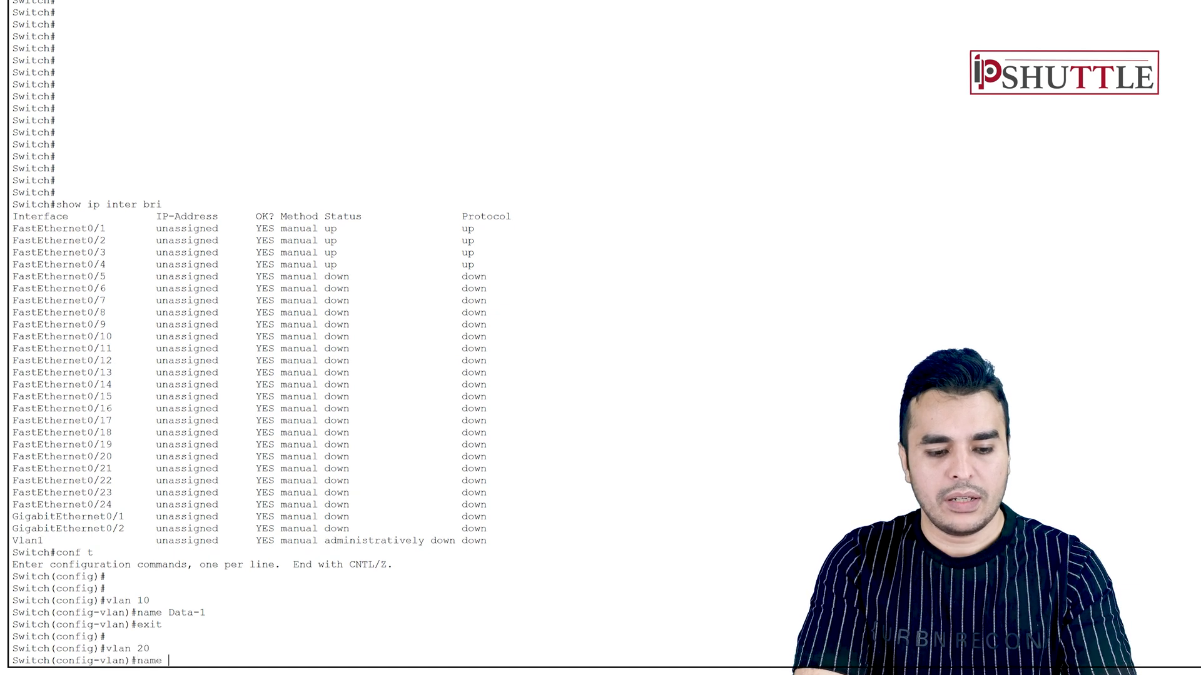
pyautogui.write(' Data-2')
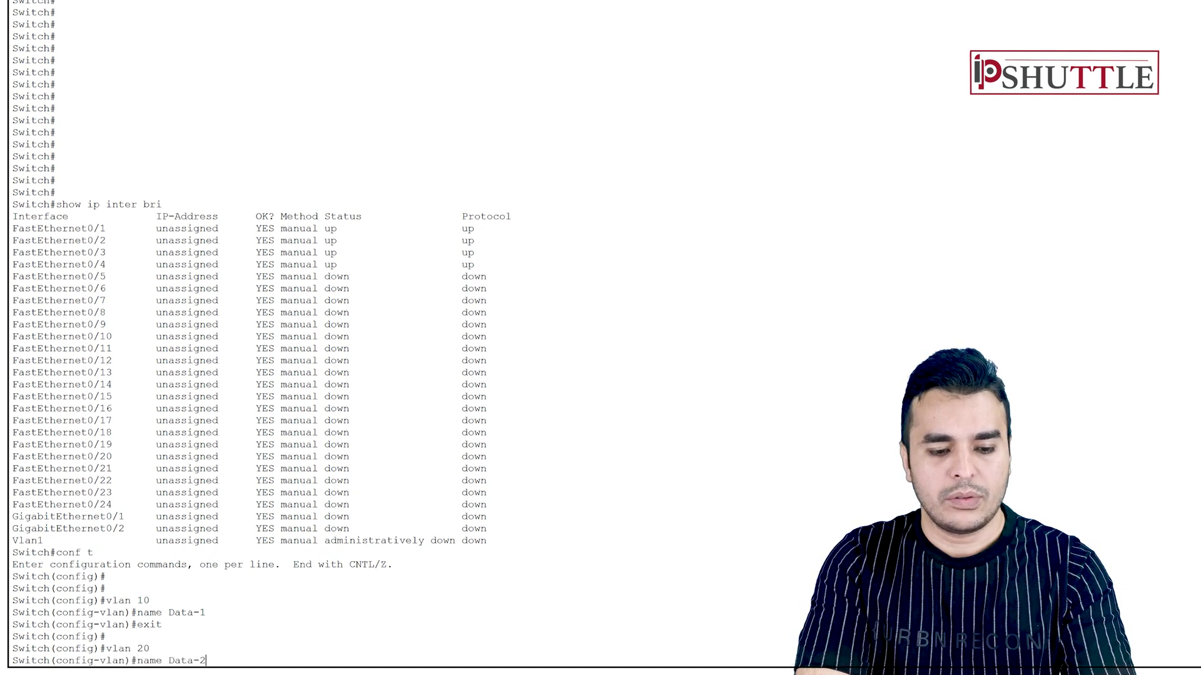
pyautogui.press('Return')
pyautogui.write('exi')
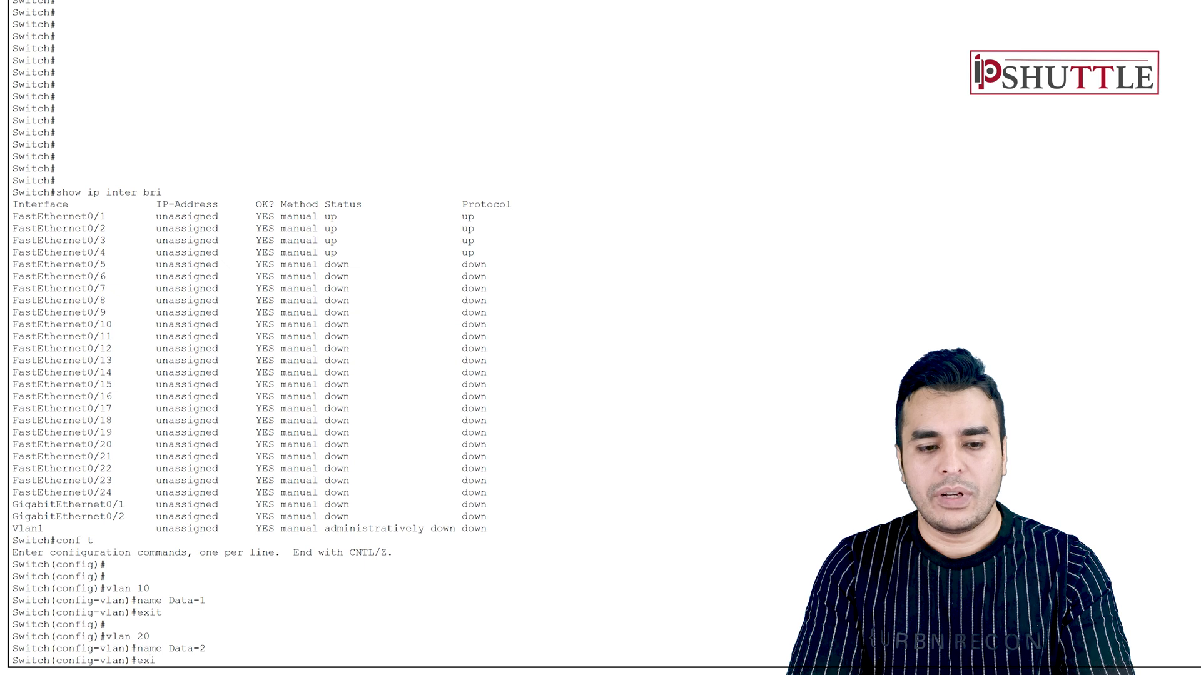
pyautogui.write('t')
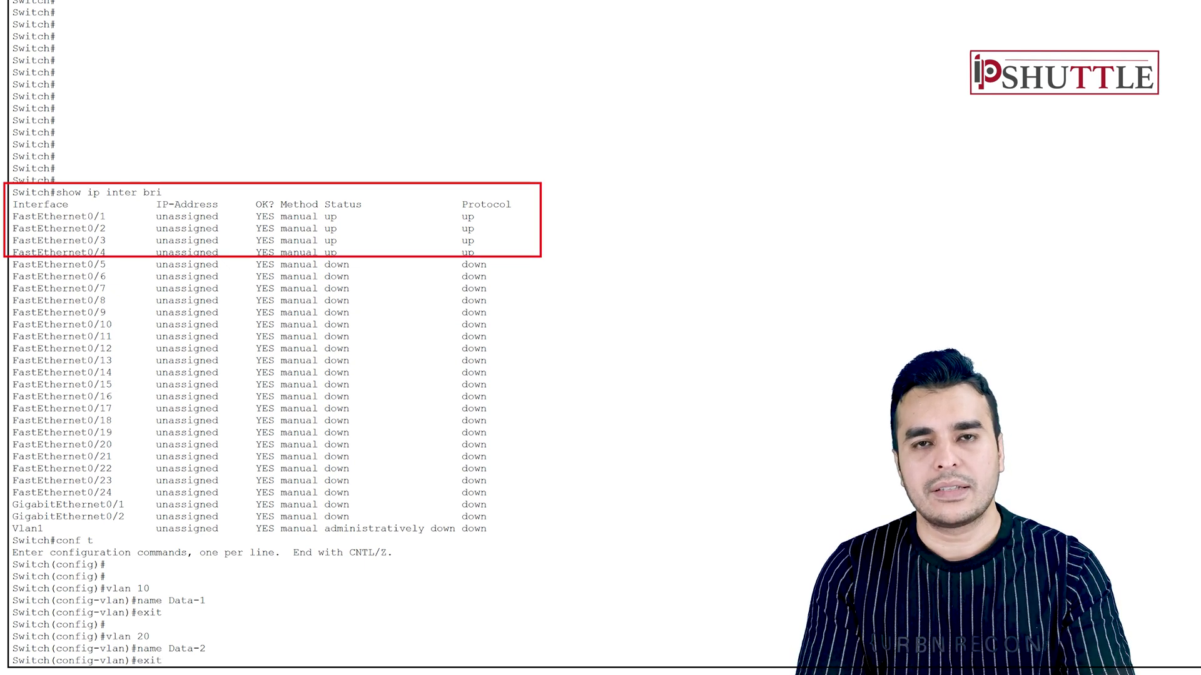
pyautogui.press('Return')
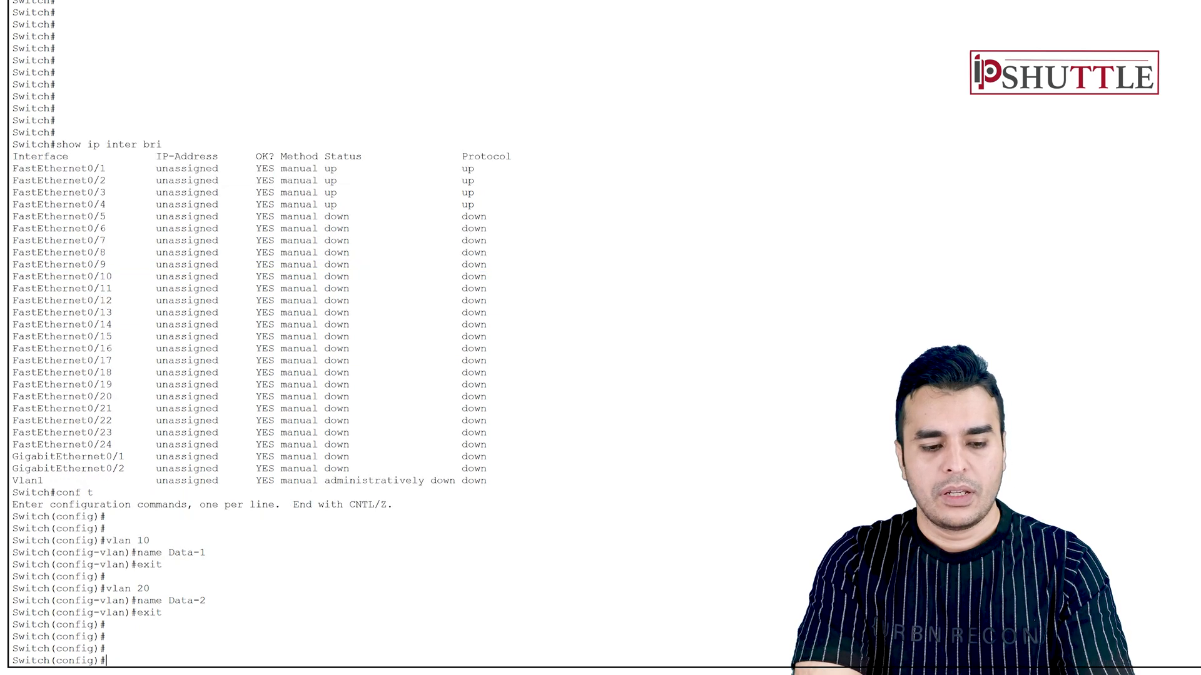
# - Select the interface range FastEthernet 0/1-2 and set its switchport mode to access
pyautogui.write('inte')
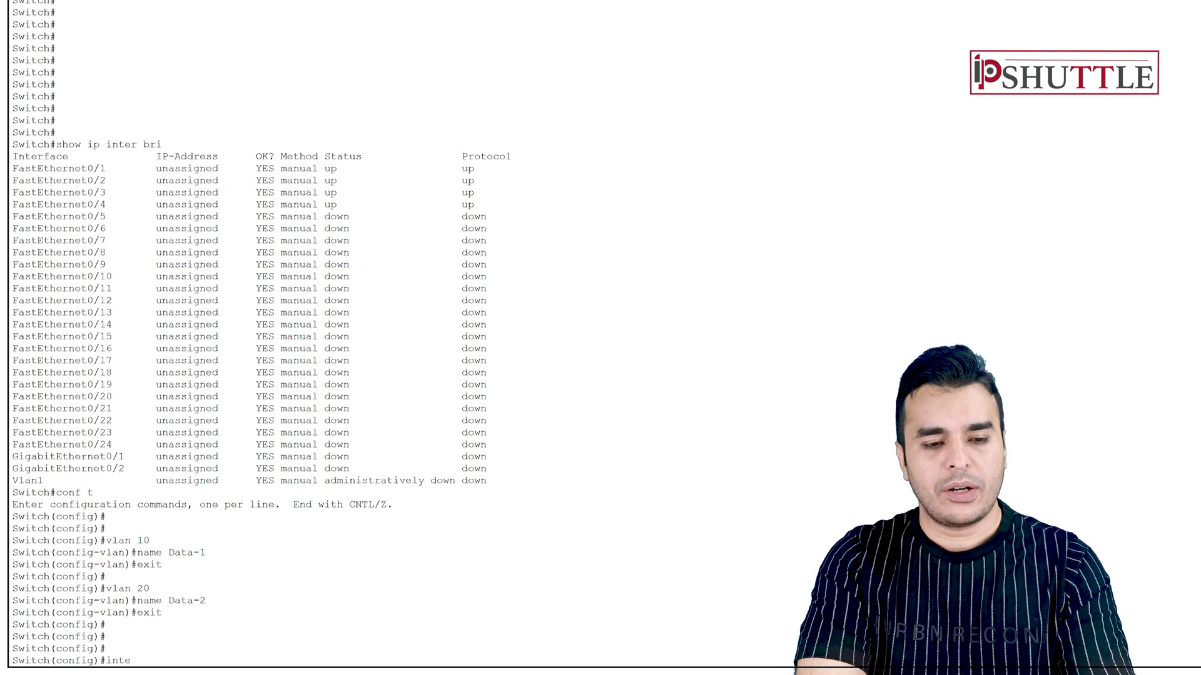
pyautogui.write('r range fas 0/1-')
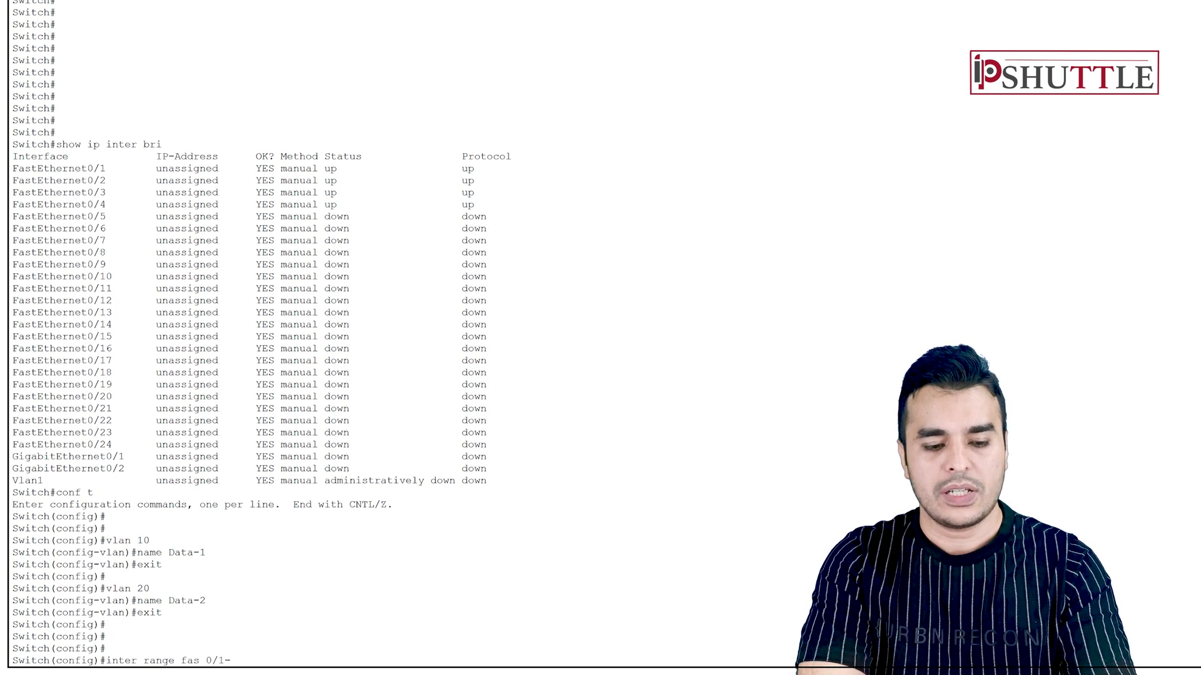
pyautogui.write('2')
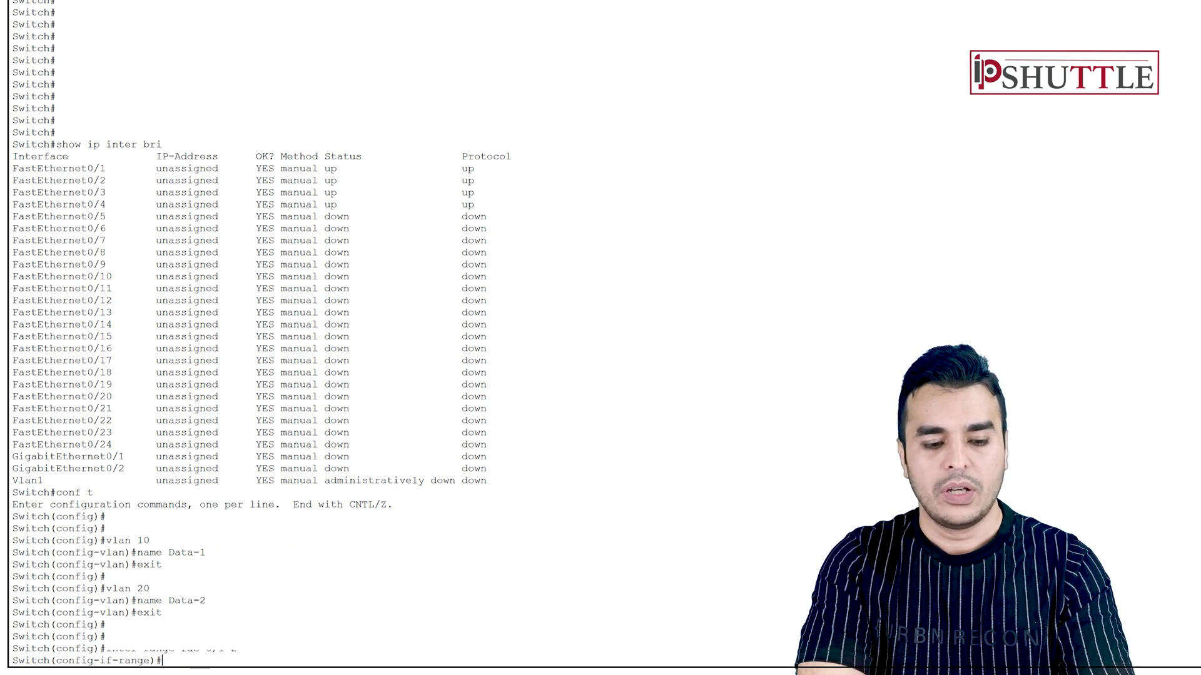
pyautogui.press('Return')
pyautogui.write('sw')
pyautogui.press('Tab')
pyautogui.write('m')
pyautogui.press('Tab')
pyautogui.write('ac')
pyautogui.press('Tab')
pyautogui.press('Return')
# - Assign the FastEthernet 0/1-2 range to access VLAN 10 and exit the interface range
pyautogui.write('sw')
pyautogui.press('Tab')
pyautogui.write('ac')
pyautogui.press('Tab')
pyautogui.write('vl')
pyautogui.press('Tab')
pyautogui.write('10')
pyautogui.press('Return')
pyautogui.write('exi')
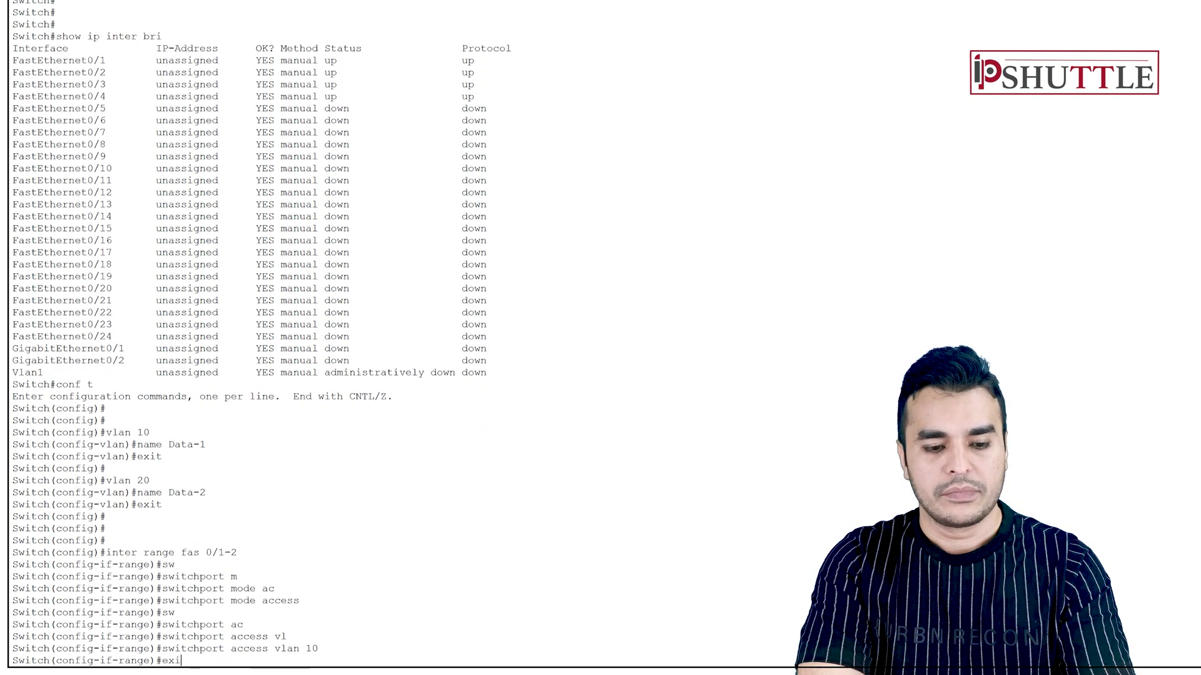
pyautogui.write('t')
pyautogui.press('Return')
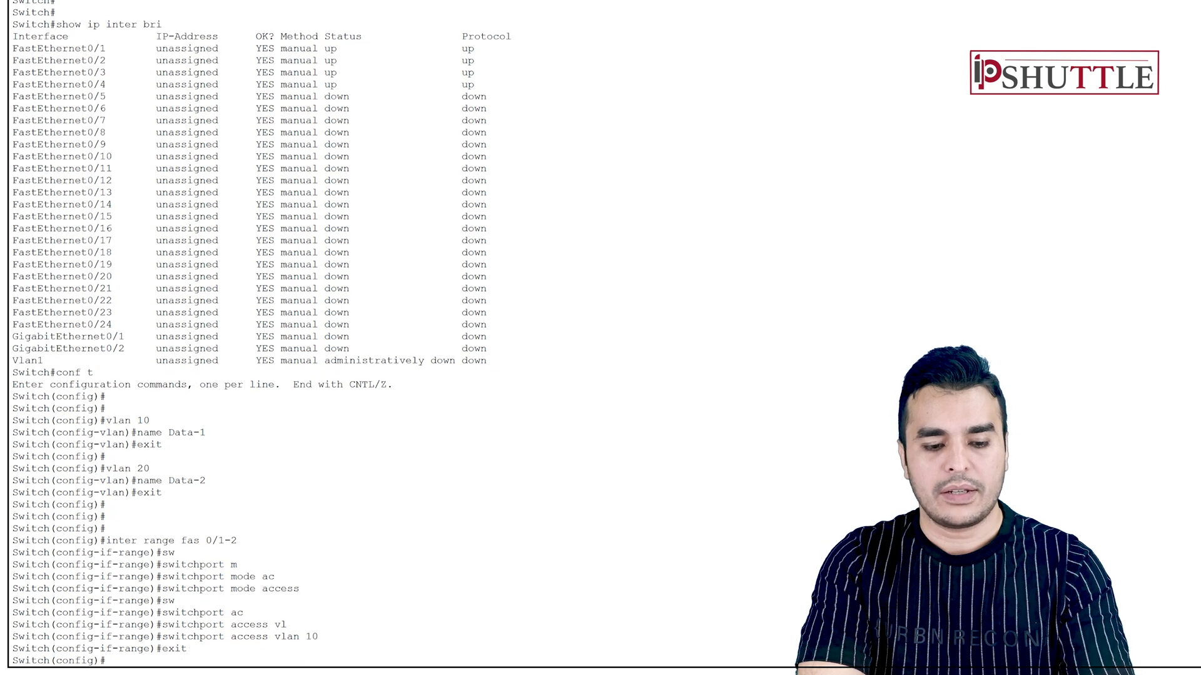
# - Select the interface range FastEthernet 0/3-4 and set its switchport mode to access
pyautogui.press('Return')
pyautogui.write('inter range fa')
pyautogui.press('BackSpace')
pyautogui.press('BackSpace')
pyautogui.write('ra')
pyautogui.press('Tab')
pyautogui.write('fas 0/3-')
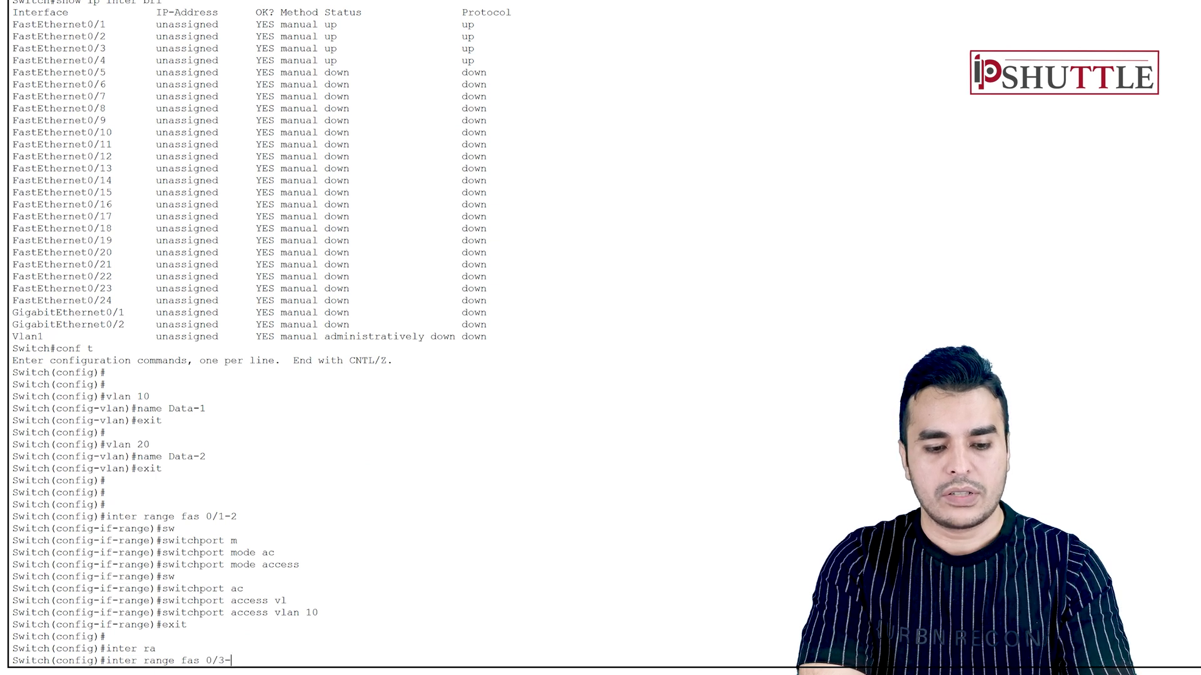
pyautogui.write('4')
pyautogui.press('Return')
pyautogui.write('sw')
pyautogui.press('Tab')
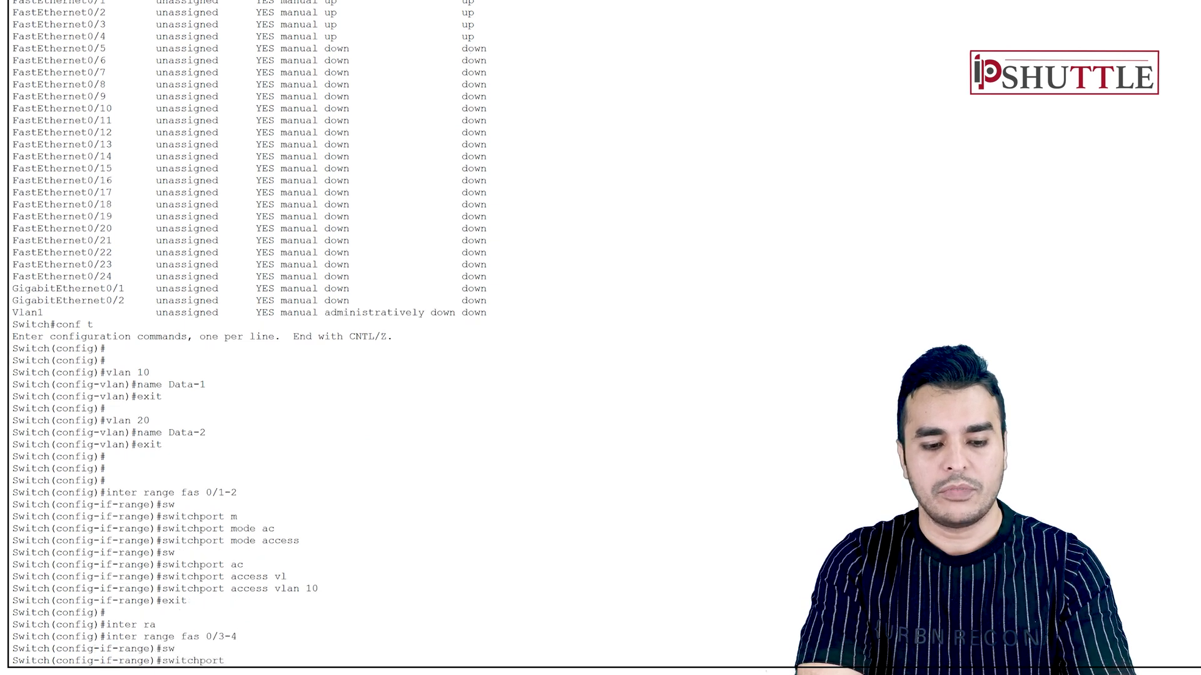
pyautogui.write('m')
pyautogui.press('Tab')
pyautogui.write('ac')
pyautogui.press('Tab')
pyautogui.press('Return')
# - Assign the FastEthernet 0/3-4 range to access VLAN 20 and end configuration mode
pyautogui.write('sw')
pyautogui.press('Tab')
pyautogui.write('ac')
pyautogui.press('Tab')
pyautogui.write('vl')
pyautogui.press('Tab')
pyautogui.write('20')
pyautogui.press('Return')
pyautogui.write('e)#e')
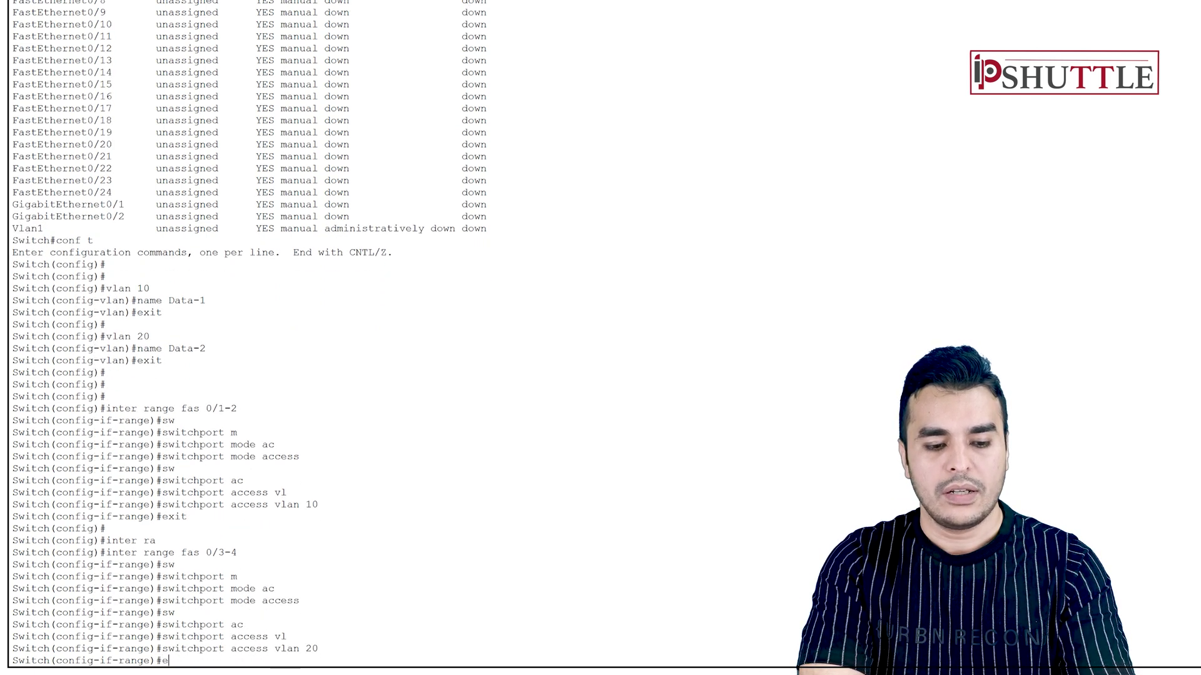
pyautogui.write('nd')
pyautogui.press('Return')
# - Display the switch's VLAN table to check the port assignments
pyautogui.press('Return')
pyautogui.write('show vlan')
pyautogui.press('Return')
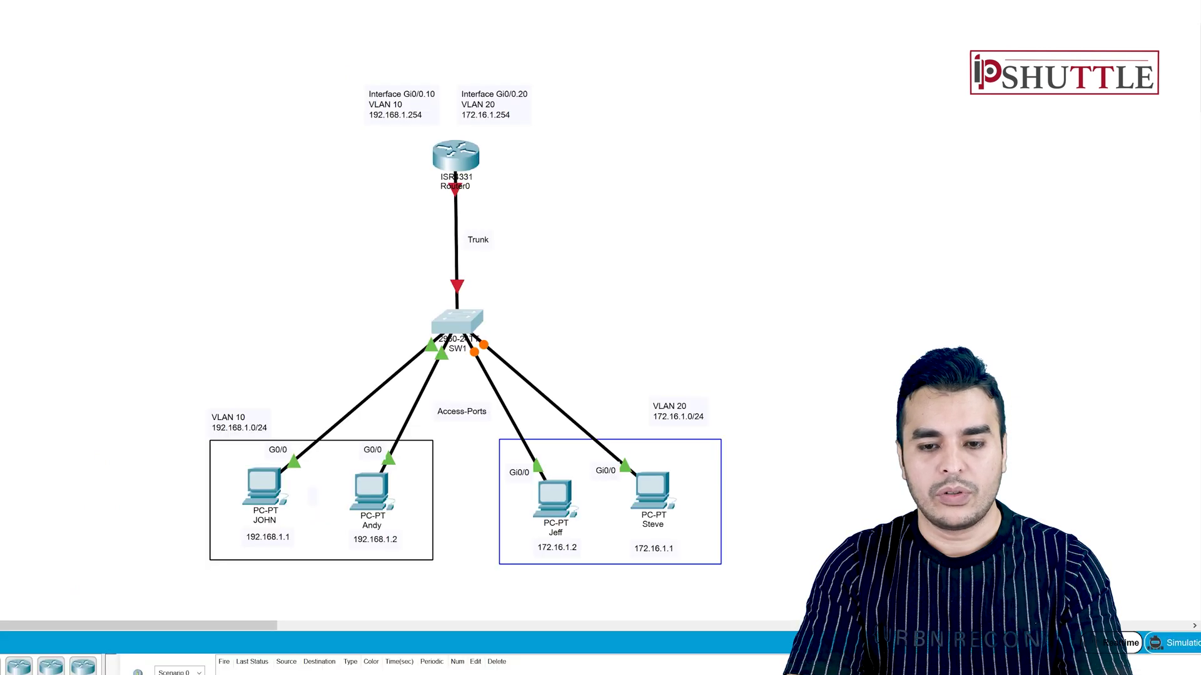
# - Test connectivity within VLAN 10 by pinging 192.168.1.2 from the command line of the PC at 192.168.1.1, stopping the ping early
pyautogui.click(263, 490)
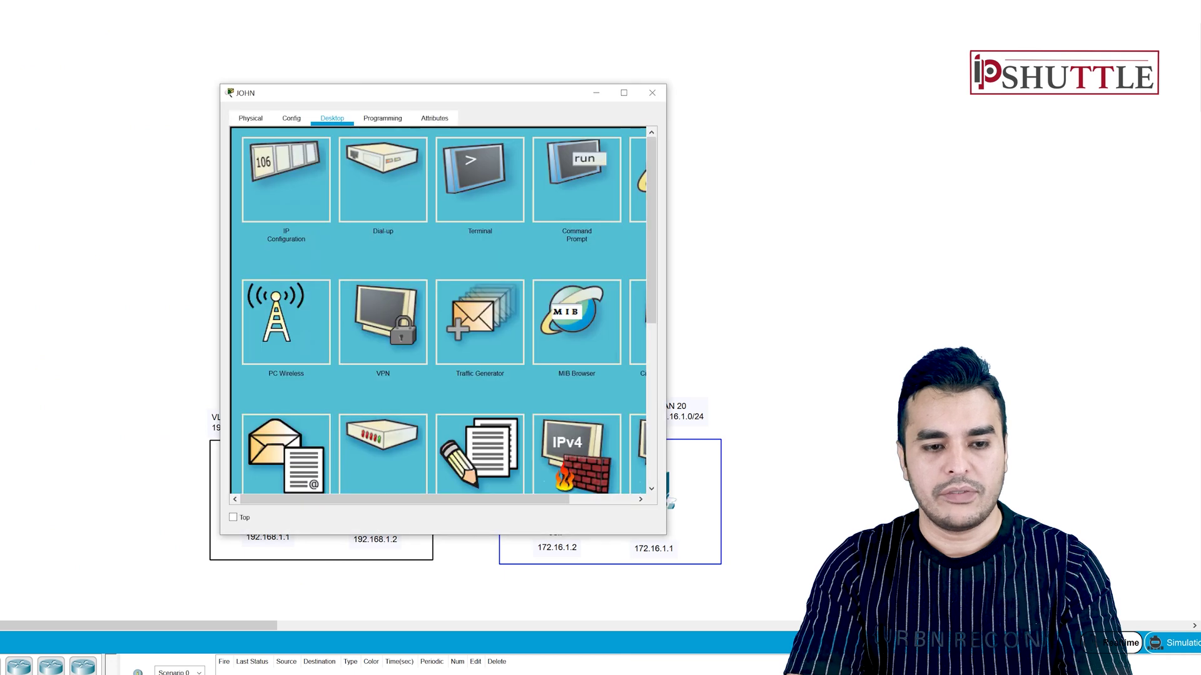
pyautogui.click(480, 180)
pyautogui.click(250, 119)
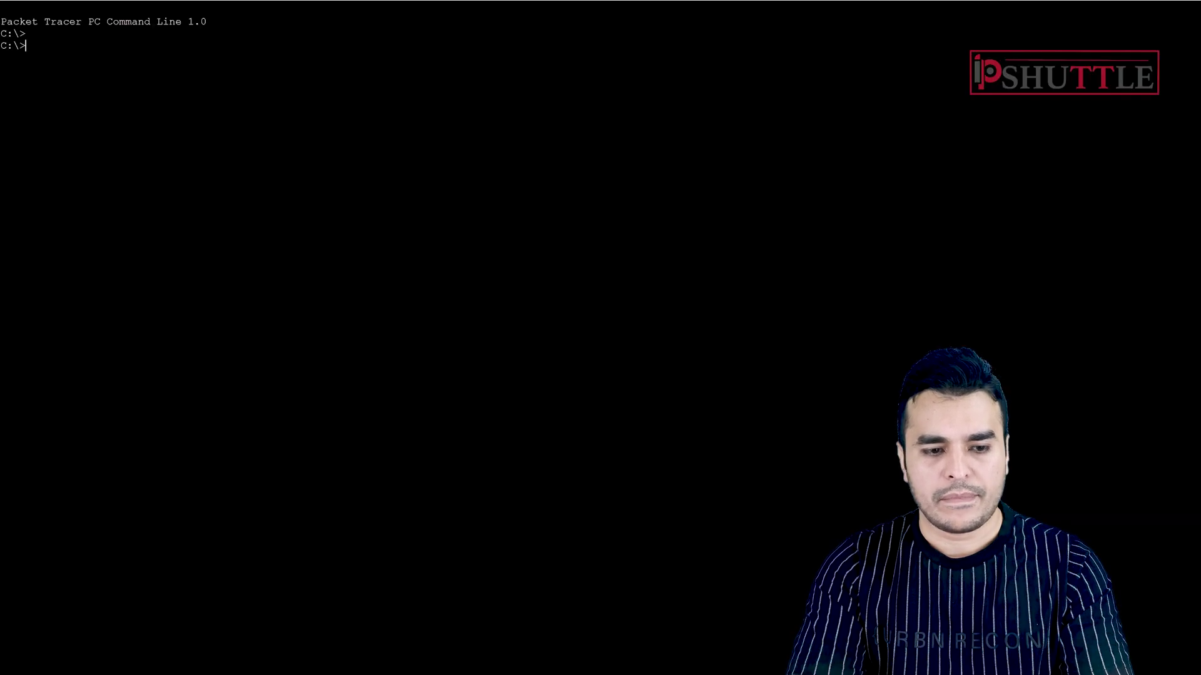
pyautogui.press('Return')
pyautogui.write('ping')
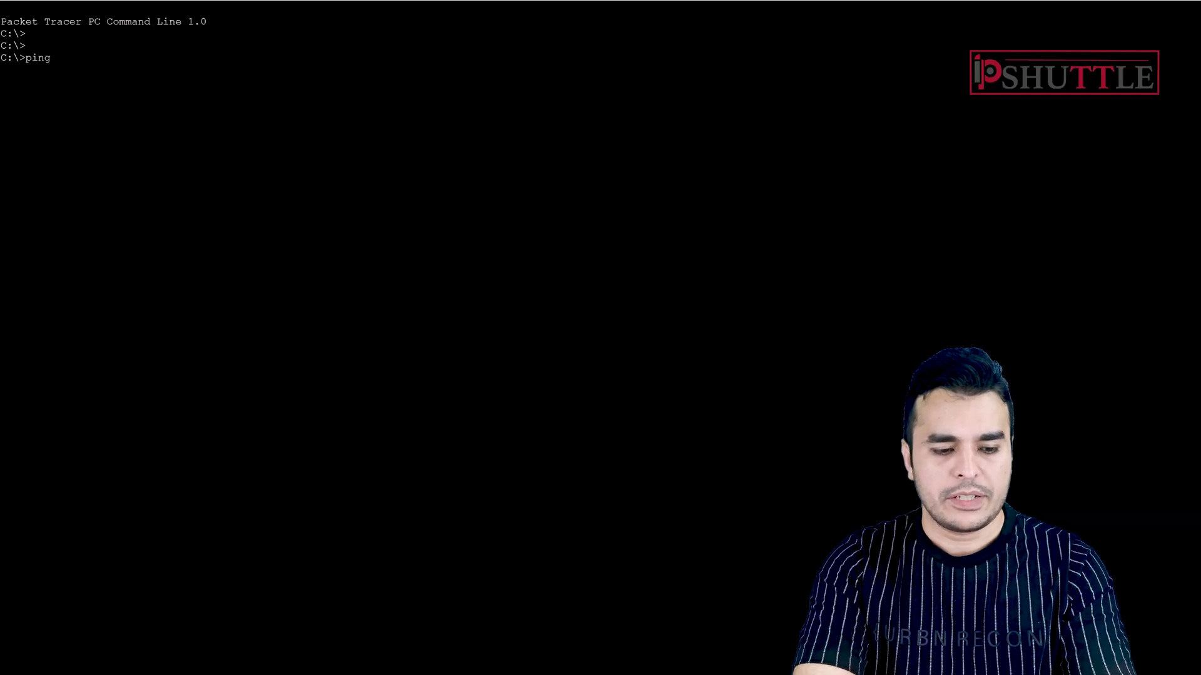
pyautogui.write(' 192.168.1.')
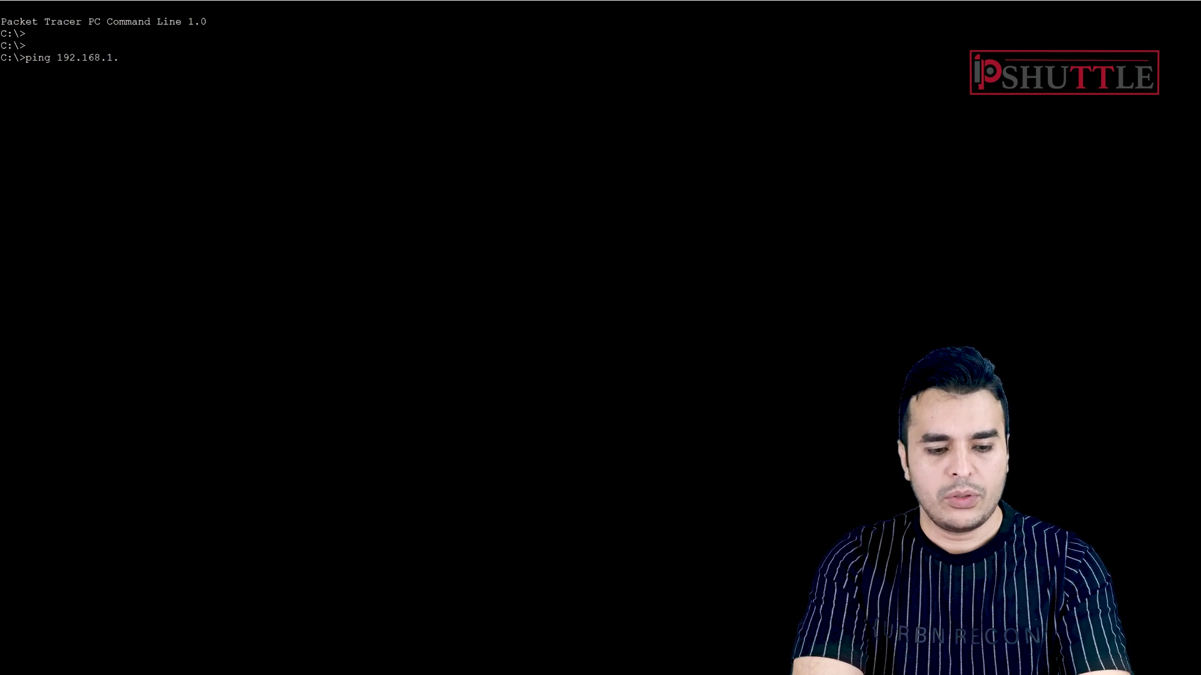
pyautogui.write('2')
pyautogui.press('Return')
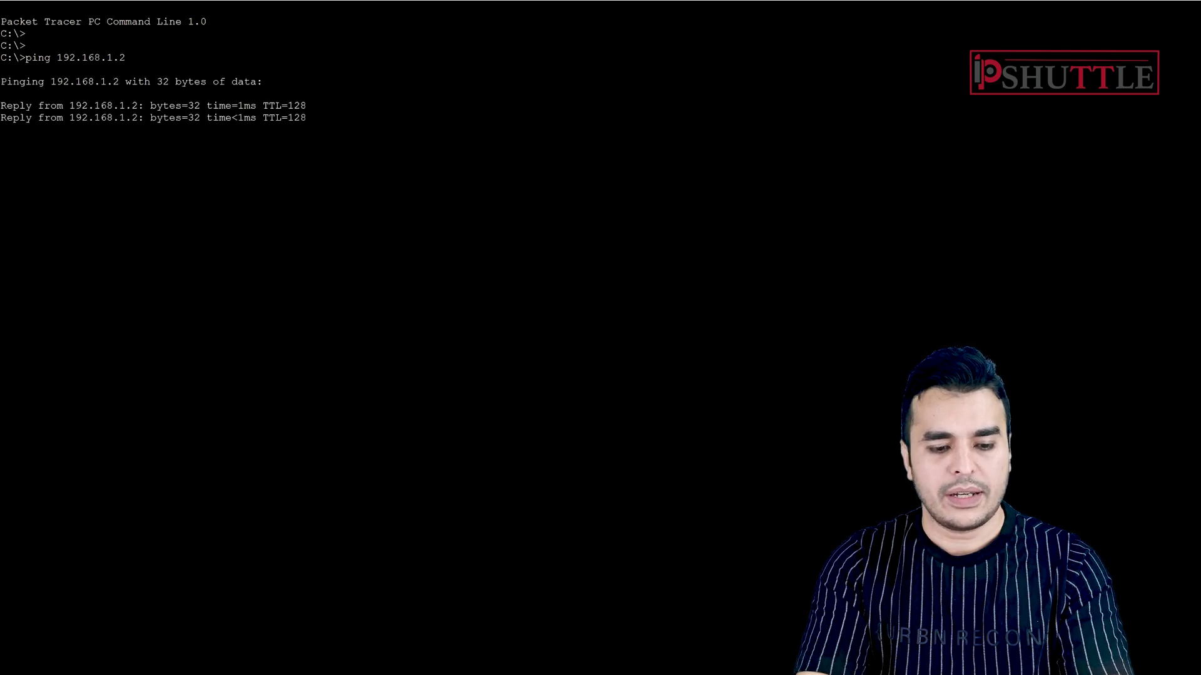
pyautogui.hotkey('ctrl', 'c')
pyautogui.press('Return')
# - Test connectivity from the VLAN 10 PC to VLAN 20 by pinging 172.16.1.1
pyautogui.press('Up')
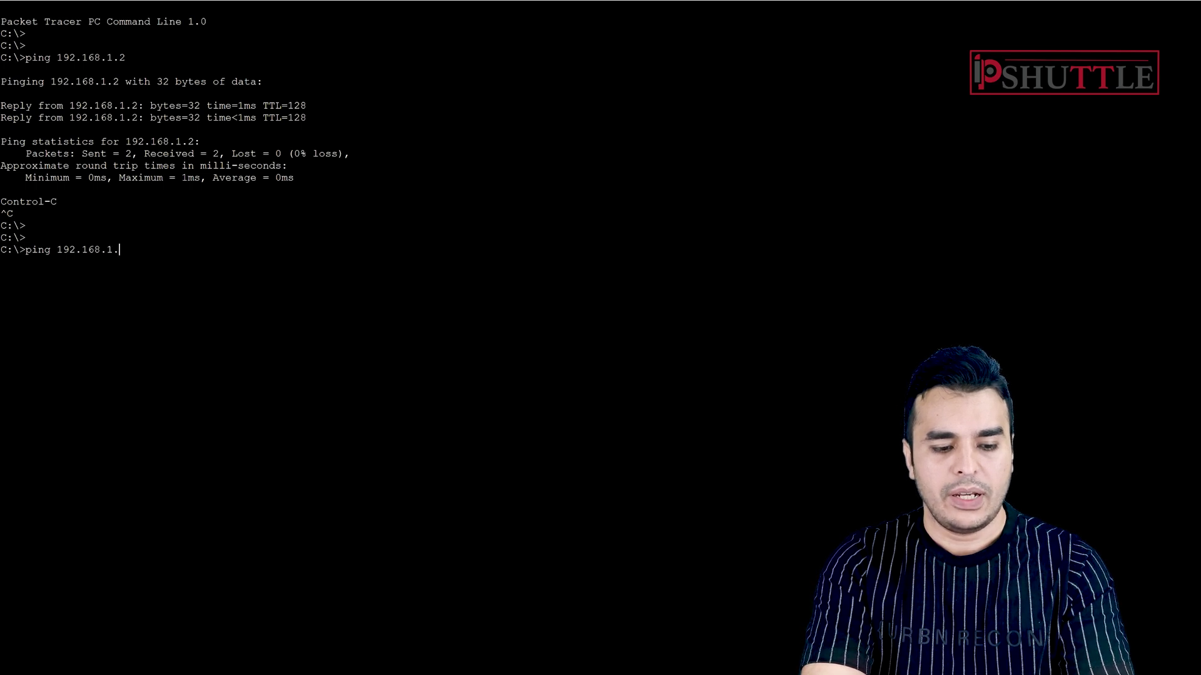
pyautogui.press('BackSpace')
pyautogui.press('BackSpace')
pyautogui.press('BackSpace')
pyautogui.press('BackSpace')
pyautogui.press('BackSpace')
pyautogui.press('BackSpace')
pyautogui.press('BackSpace')
pyautogui.press('BackSpace')
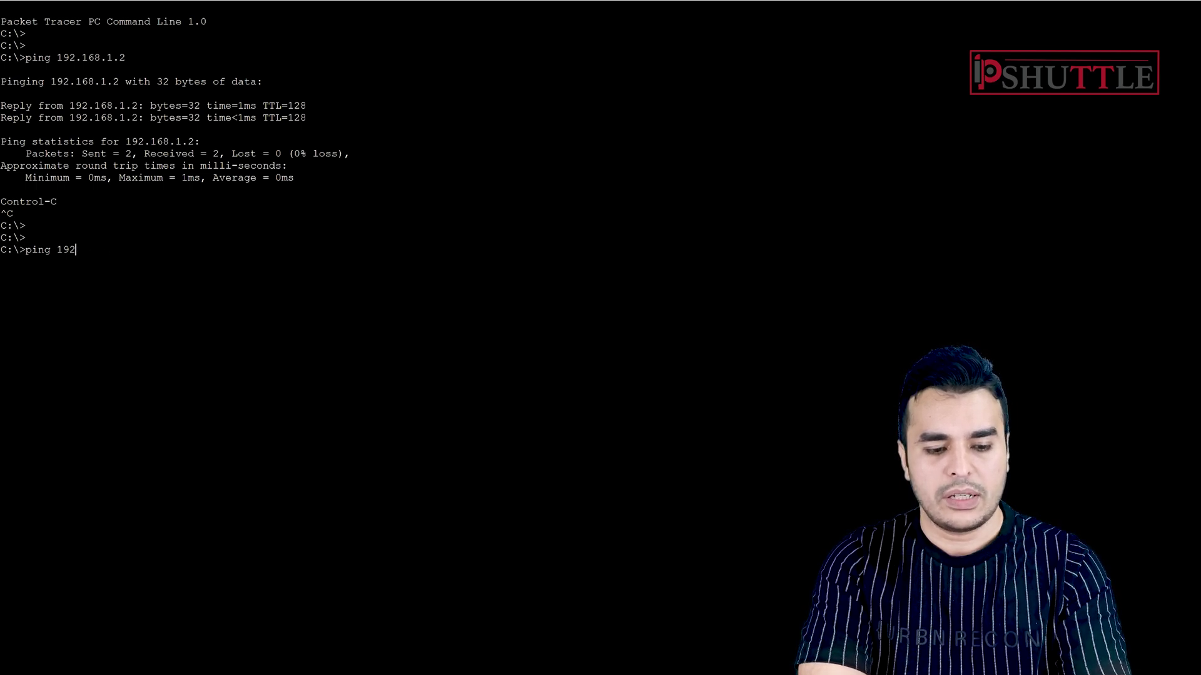
pyautogui.write('72.16.1.')
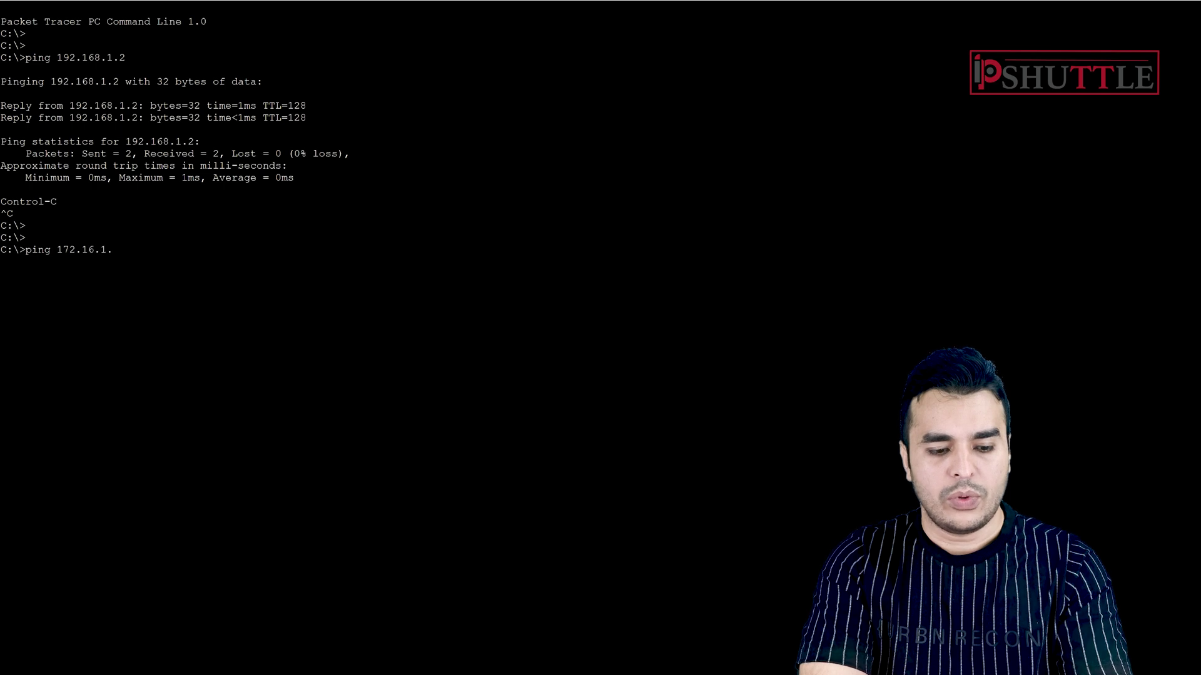
pyautogui.write('1')
pyautogui.press('Return')
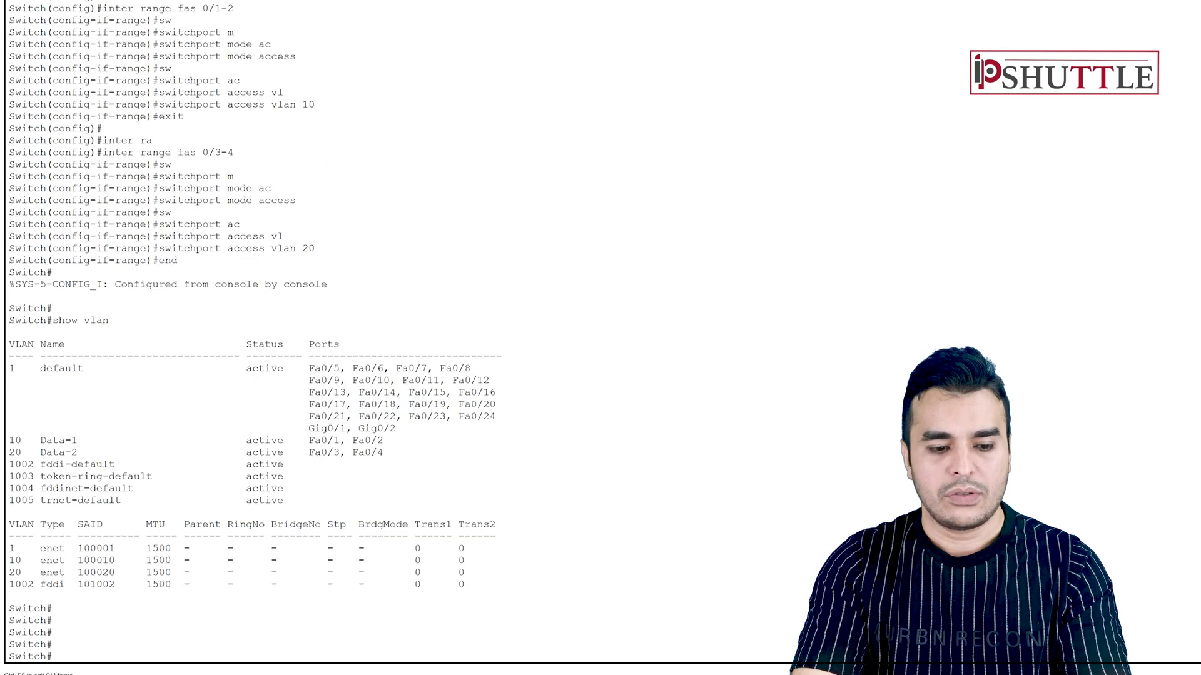
# - Configure the switch's FastEthernet 0/5 interface as a trunk port
pyautogui.write('conf t')
pyautogui.press('Return')
pyautogui.write('inter fas 0/5')
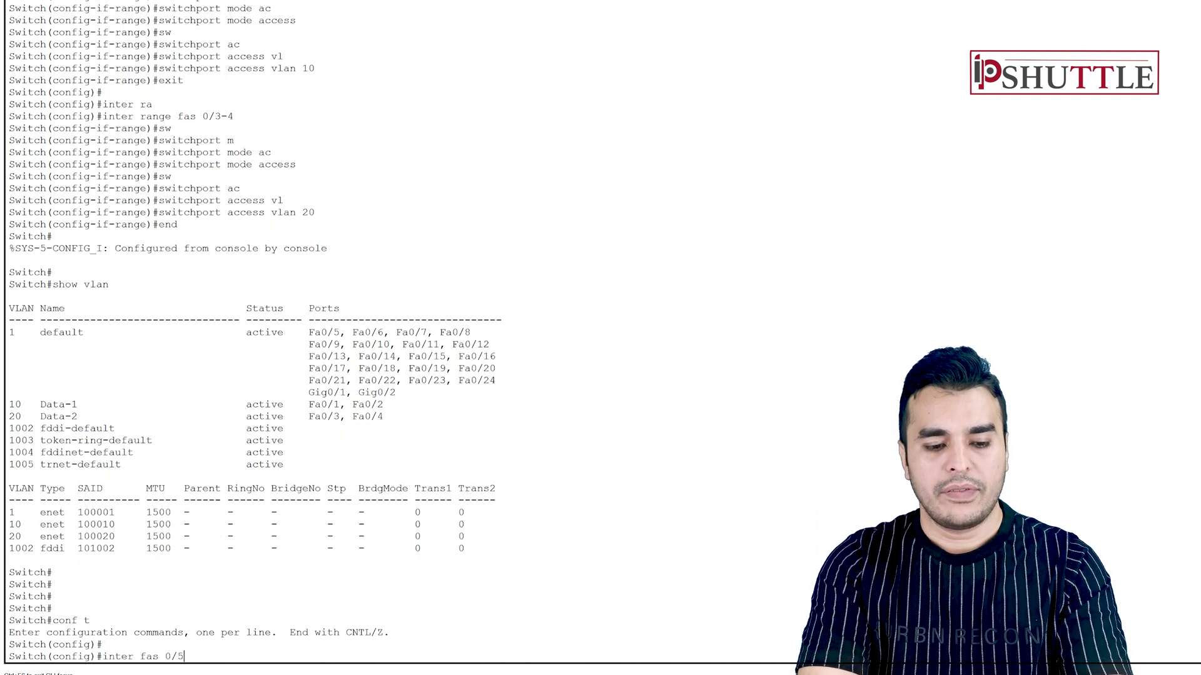
pyautogui.press('Return')
pyautogui.write('switchport')
pyautogui.press('Tab')
pyautogui.write('m')
pyautogui.press('Tab')
pyautogui.write('tr')
pyautogui.press('Tab')
pyautogui.press('Return')
# - Allow VLANs 10 and 20 on the FastEthernet 0/5 trunk and end configuration mode
pyautogui.write('sw')
pyautogui.press('Tab')
pyautogui.write('tr')
pyautogui.press('Tab')
pyautogui.write('all')
pyautogui.press('Tab')
pyautogui.write('vl')
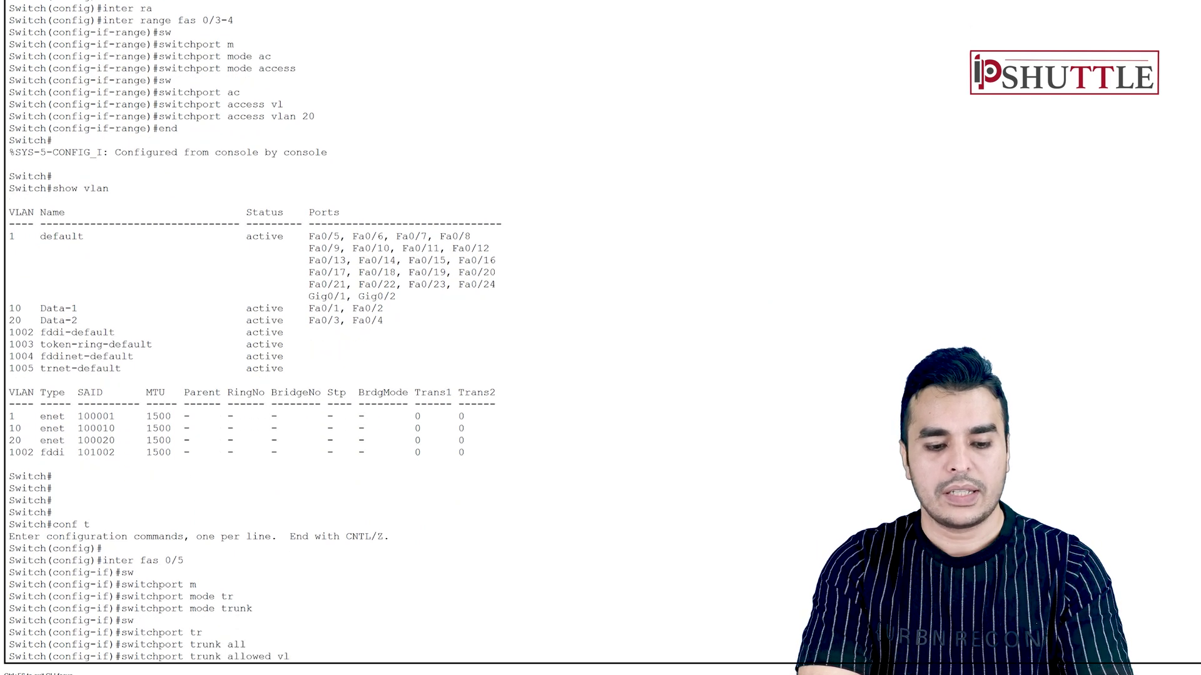
pyautogui.press('Tab')
pyautogui.write('10,20')
pyautogui.press('Return')
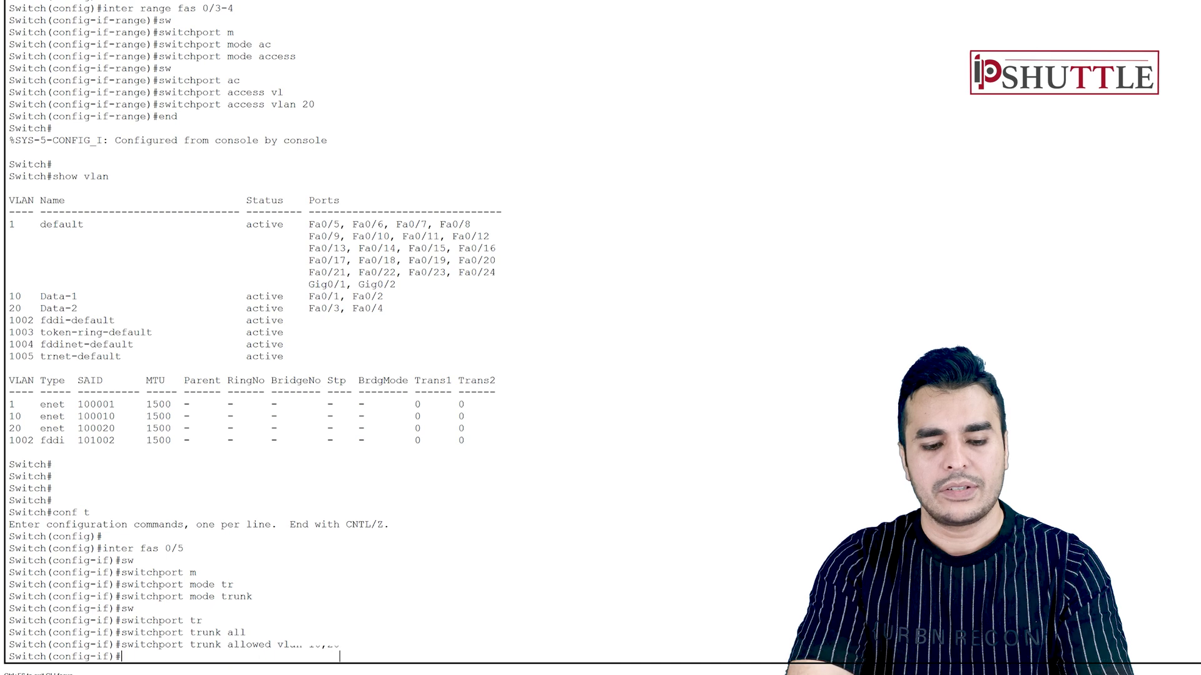
pyautogui.write('end')
pyautogui.press('Return')
pyautogui.press('Return')
pyautogui.press('Return')
pyautogui.press('Return')
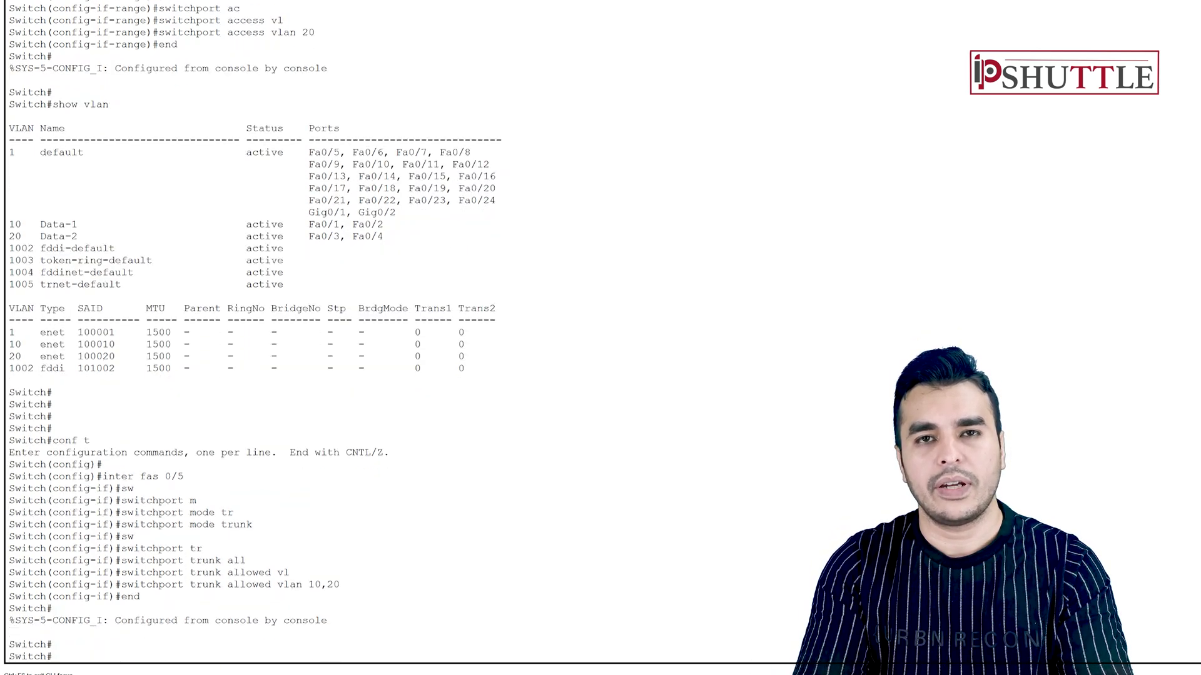
pyautogui.write('w')
pyautogui.press('BackSpace')
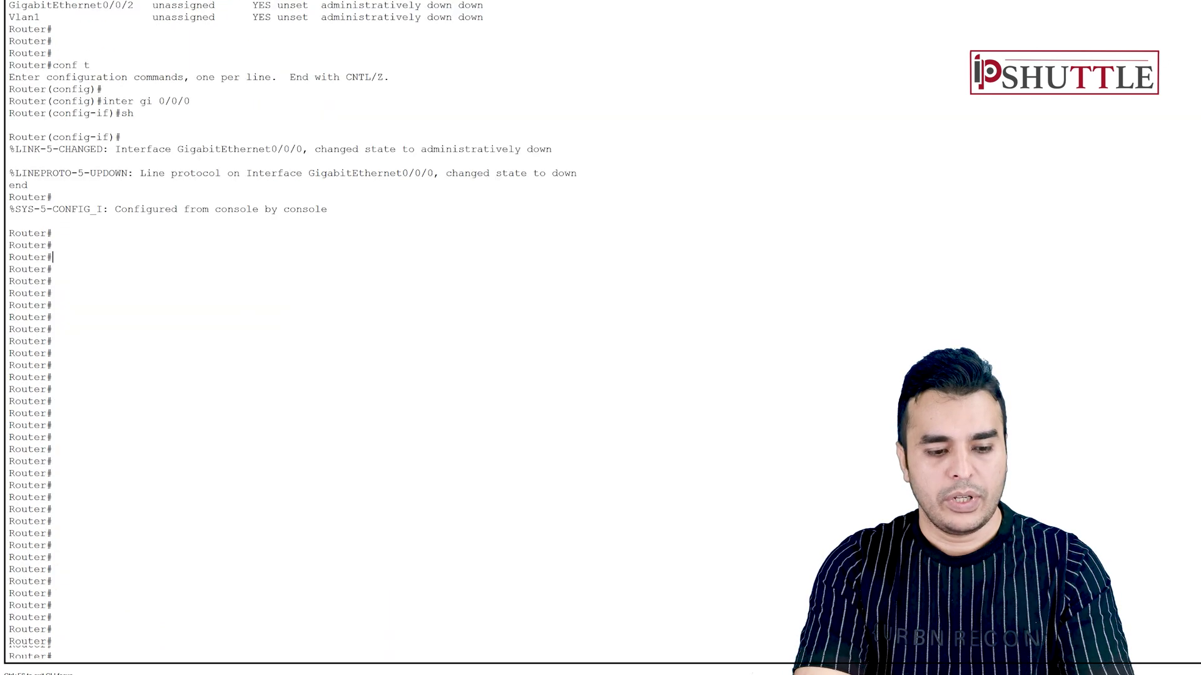
# - Display the brief IP interface summary on the router's command line
pyautogui.press('Return')
pyautogui.write('show ip inter bri')
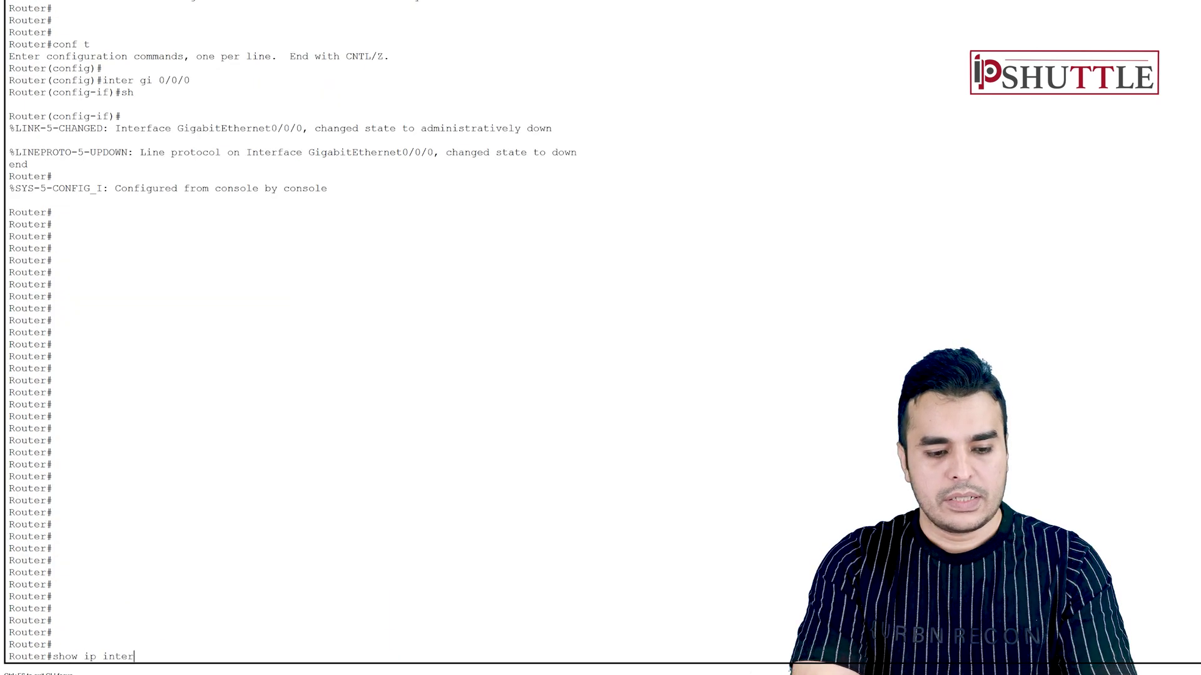
pyautogui.press('Return')
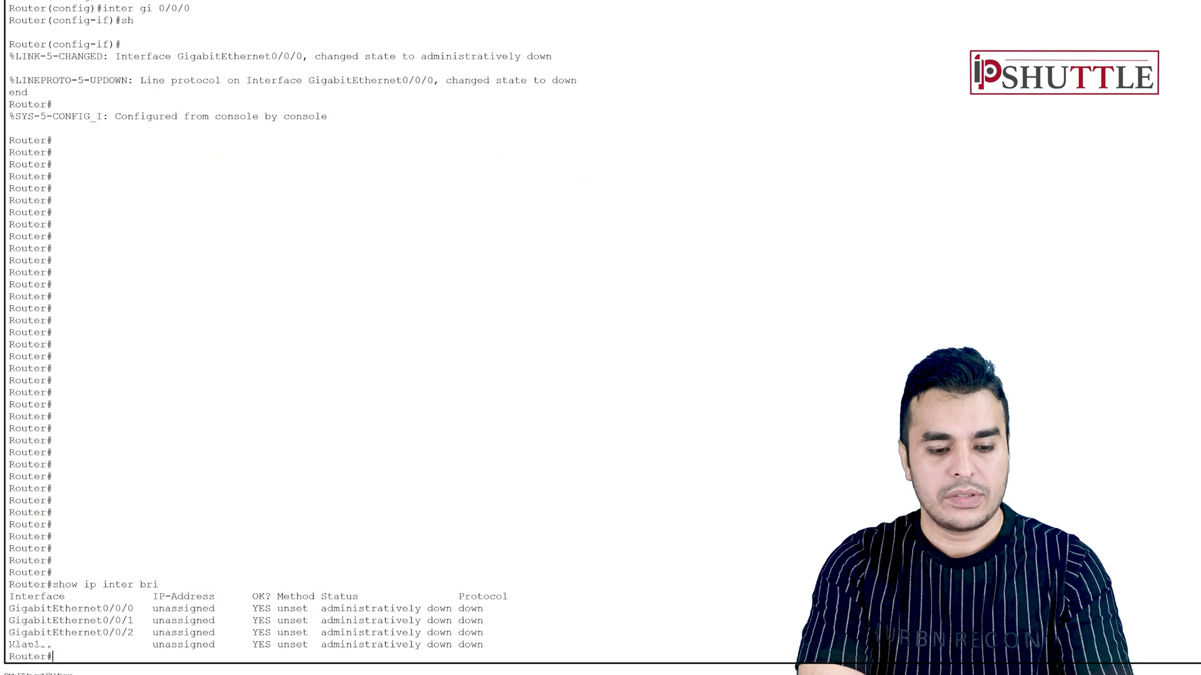
# - Enable the router's GigabitEthernet 0/0/0 interface with no shutdown and return to global configuration mode
pyautogui.press('Return')
pyautogui.write('conf t')
pyautogui.press('Return')
pyautogui.press('Return')
pyautogui.write('inter gi 0/0/0')
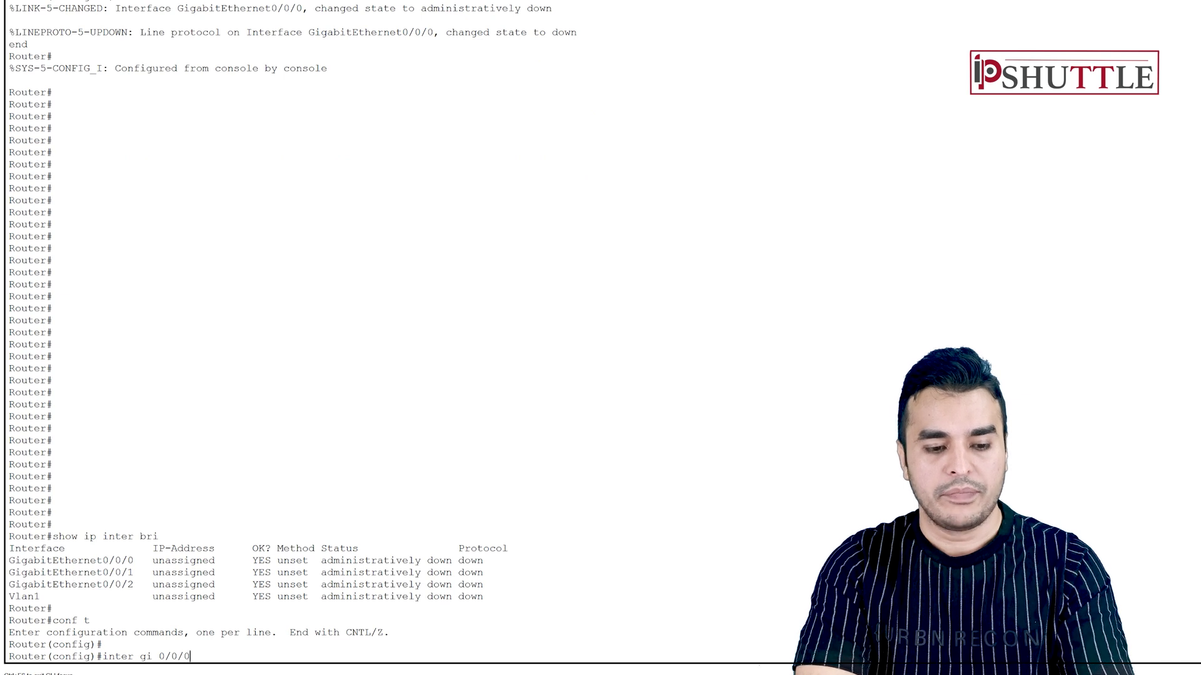
pyautogui.press('Return')
pyautogui.write('no shut')
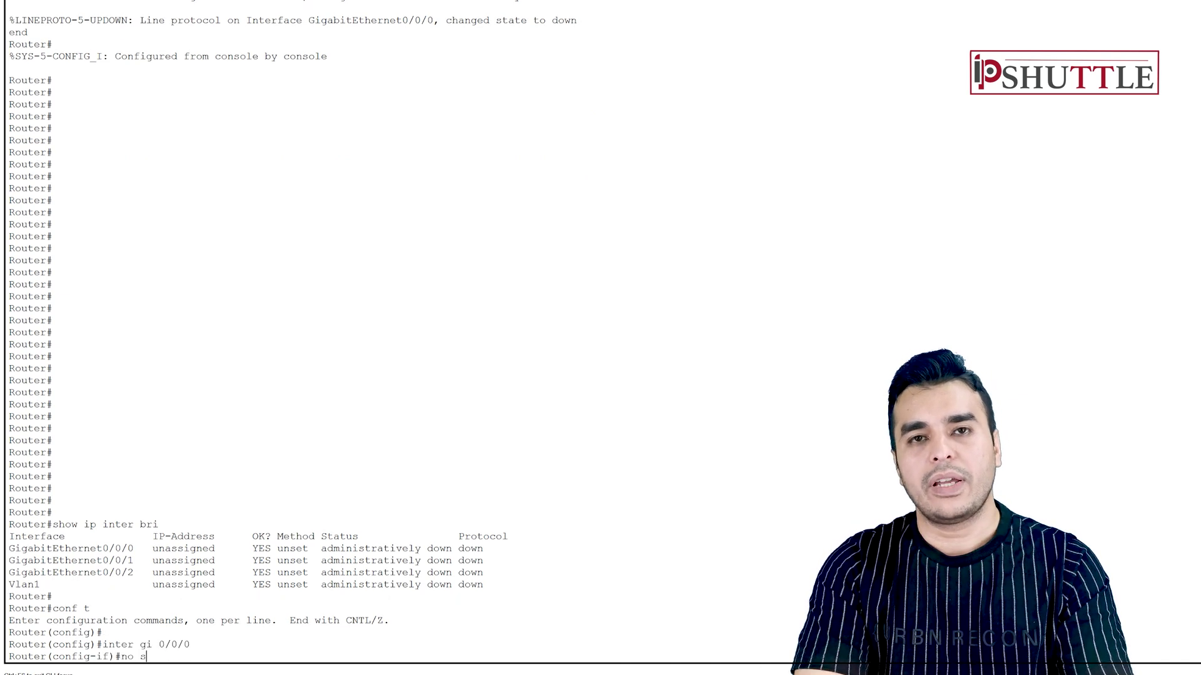
pyautogui.press('Return')
pyautogui.press('Return')
pyautogui.press('Return')
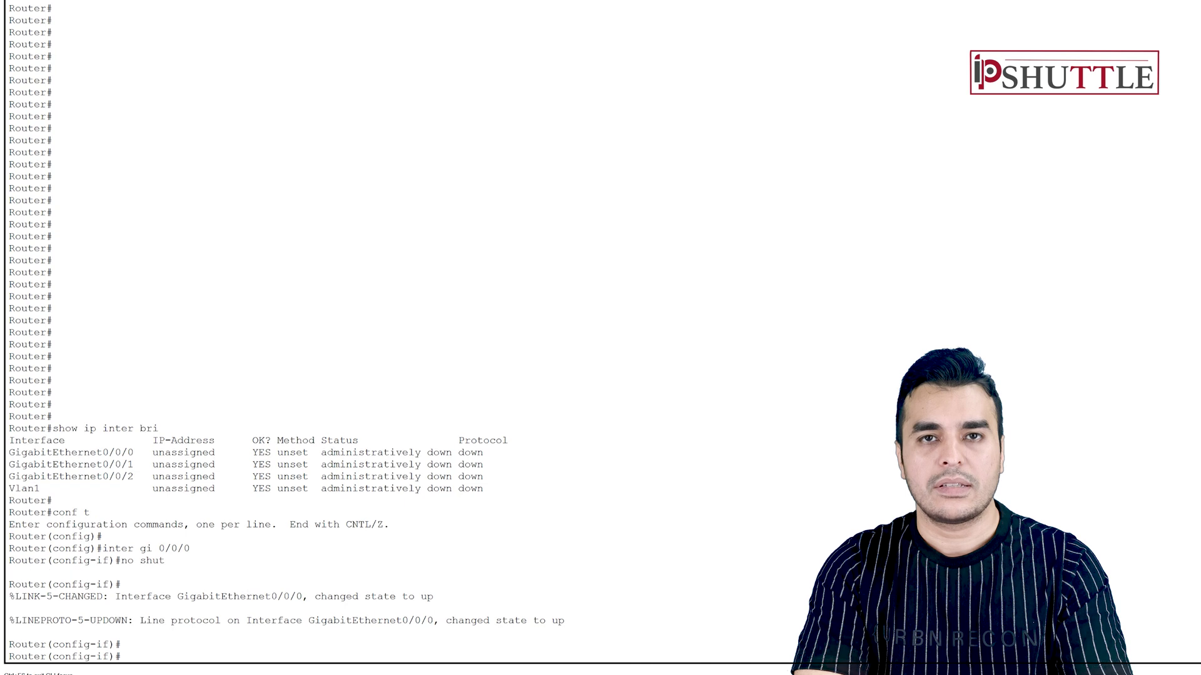
pyautogui.write('exi')
pyautogui.write('t')
pyautogui.press('Return')
pyautogui.press('Return')
pyautogui.press('Return')
pyautogui.press('Return')
pyautogui.press('Return')
pyautogui.press('Return')
pyautogui.press('Return')
pyautogui.press('Return')
pyautogui.press('Return')
pyautogui.press('Return')
pyautogui.press('Return')
pyautogui.press('Return')
pyautogui.press('Return')
pyautogui.press('Return')
pyautogui.press('Return')
pyautogui.press('Return')
pyautogui.press('Return')
pyautogui.press('Return')
pyautogui.press('Return')
pyautogui.press('Return')
# - Create router subinterface GigabitEthernet 0/0/0.10 with dot1Q encapsulation for VLAN 10, checking the command help for the VLAN ID argument
pyautogui.write('exit')
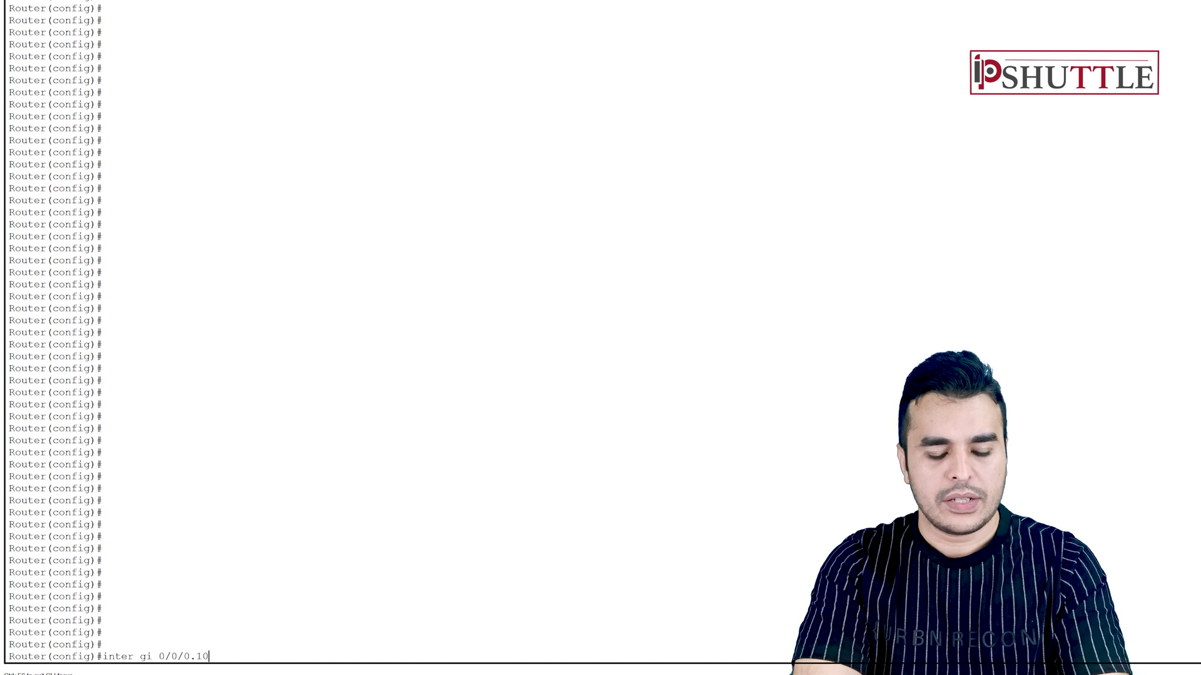
pyautogui.press('Return')
pyautogui.write('enc')
pyautogui.press('Tab')
pyautogui.write('do')
pyautogui.press('Tab')
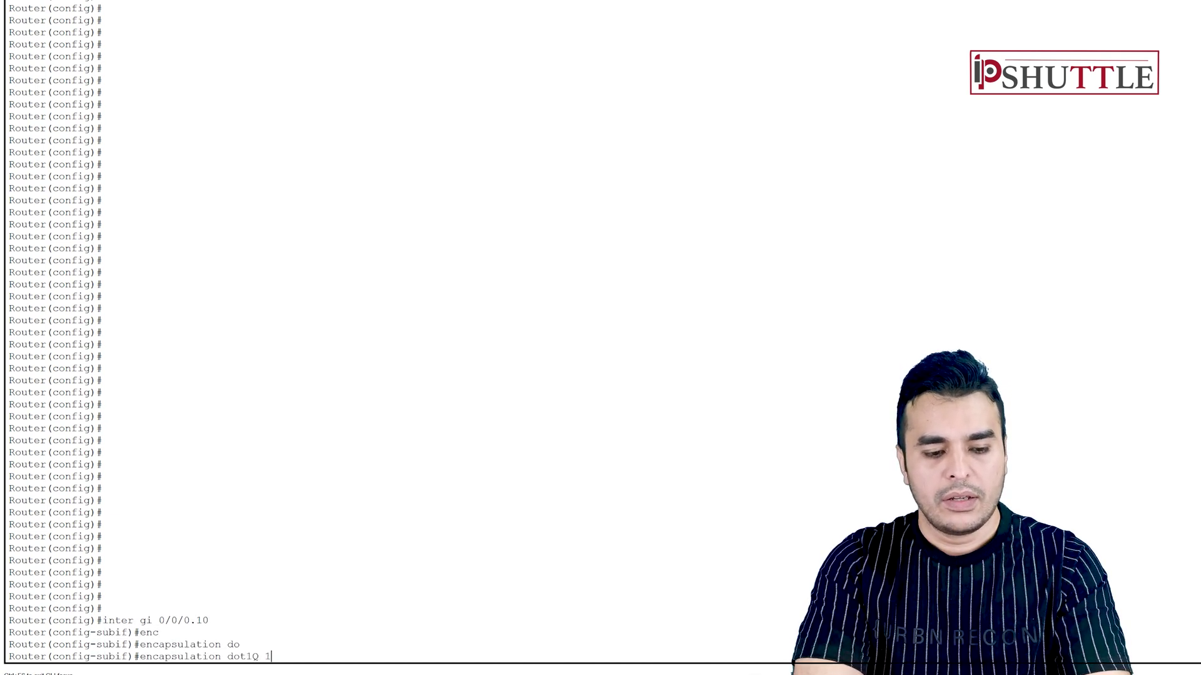
pyautogui.write('?')
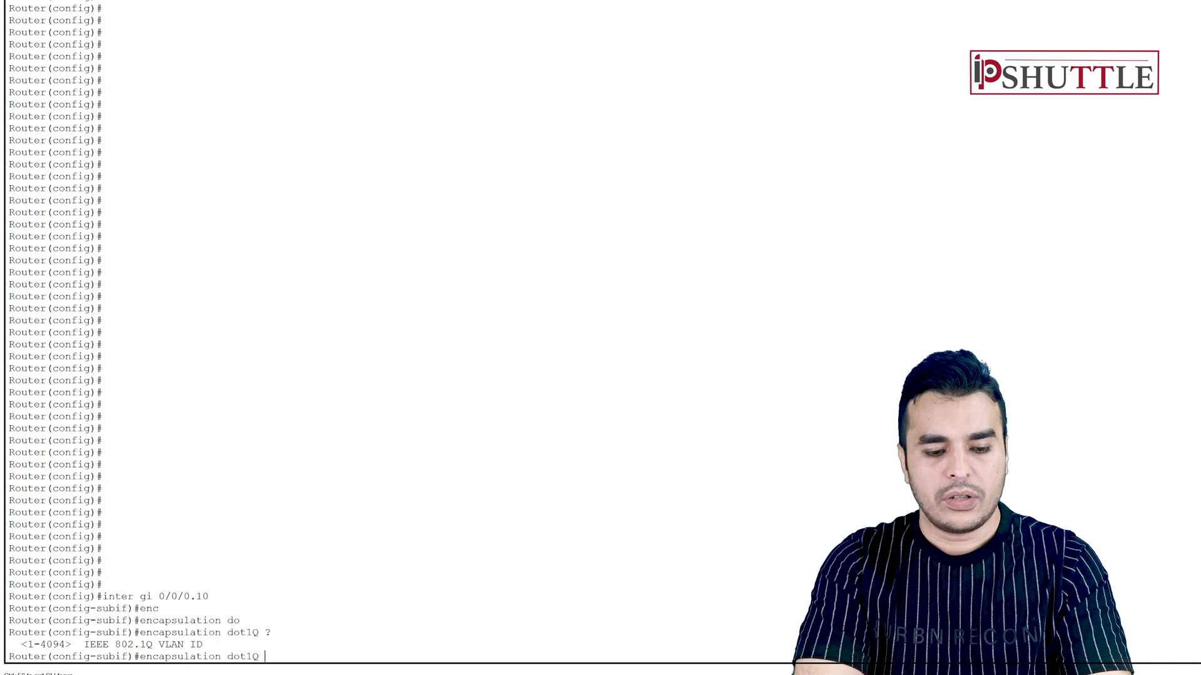
pyautogui.write('10')
pyautogui.press('Return')
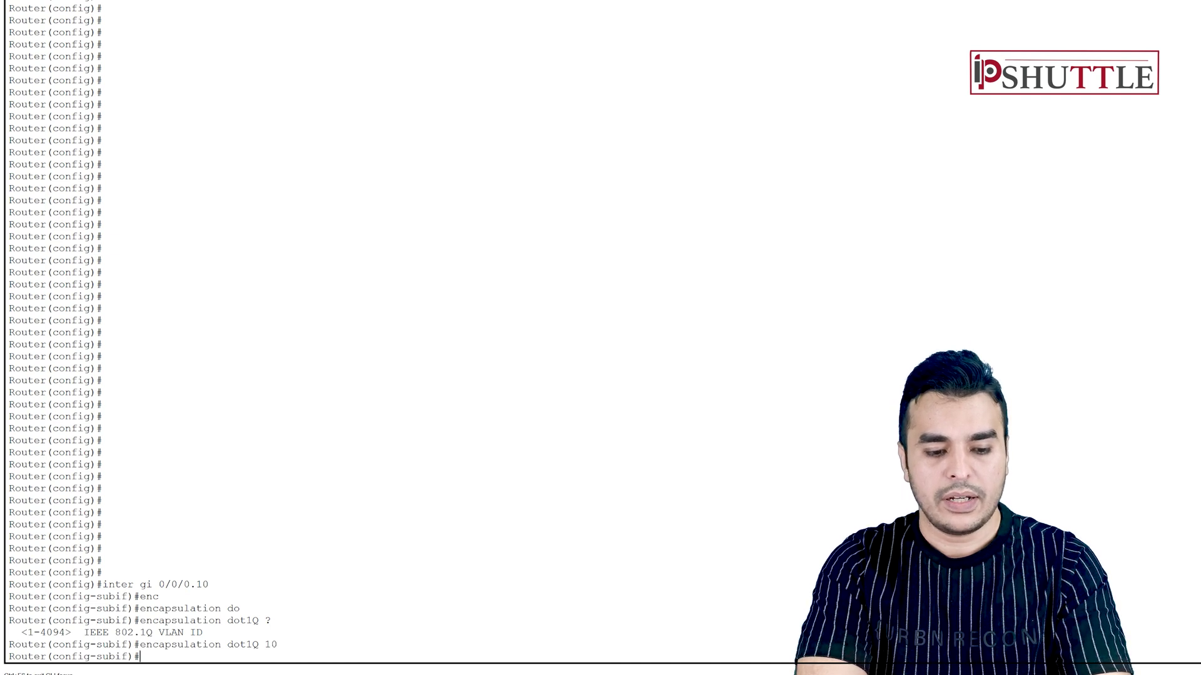
# - Assign IP address 192.168.1.254 with mask 255.255.255.0 to the VLAN 10 subinterface and exit its configuration
pyautogui.write('ip add 1')
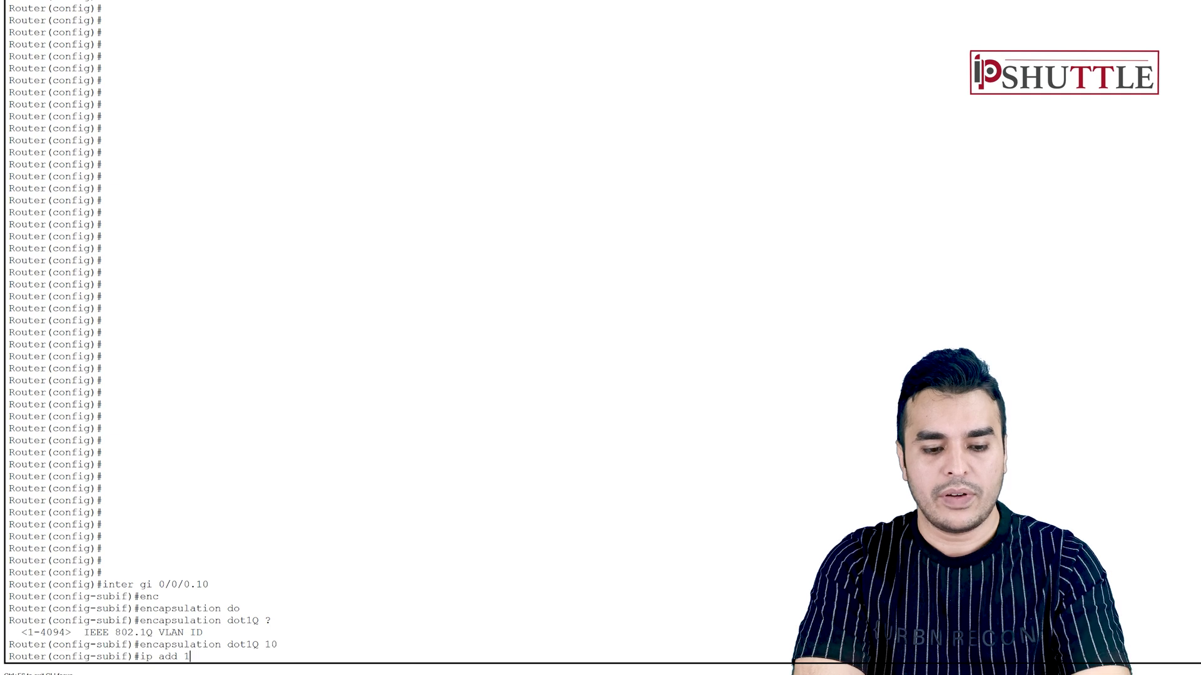
pyautogui.write('92.168.1.2')
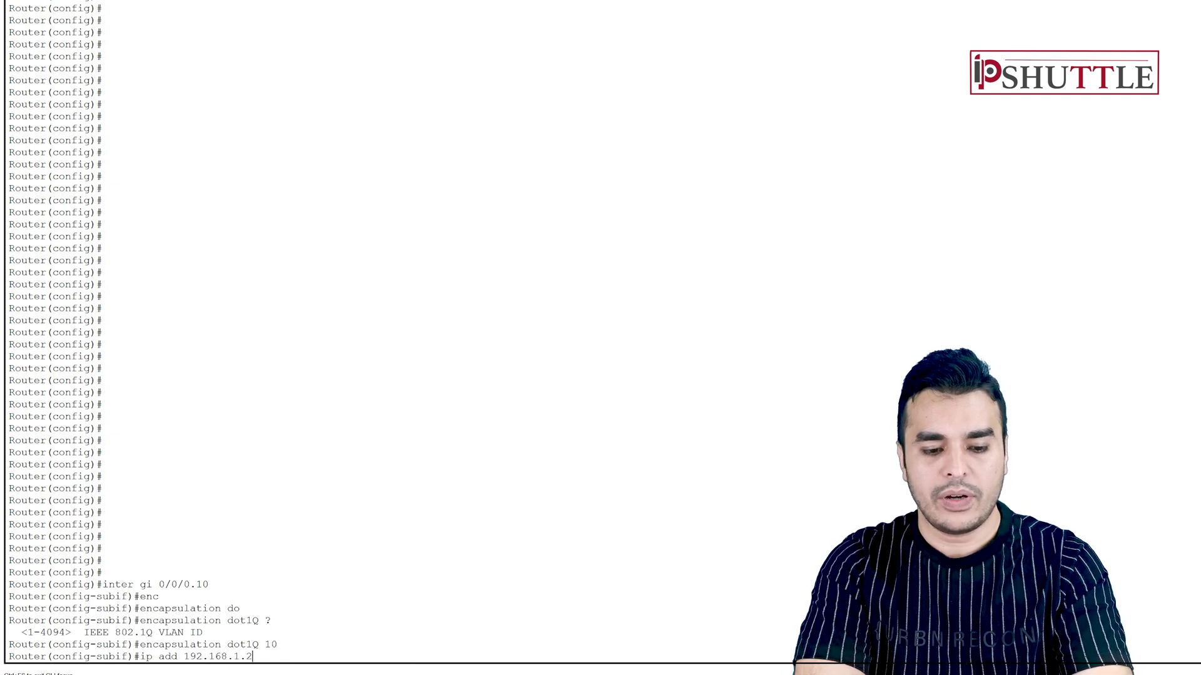
pyautogui.write('54 255.255.255.0')
pyautogui.press('Return')
pyautogui.write('exi')
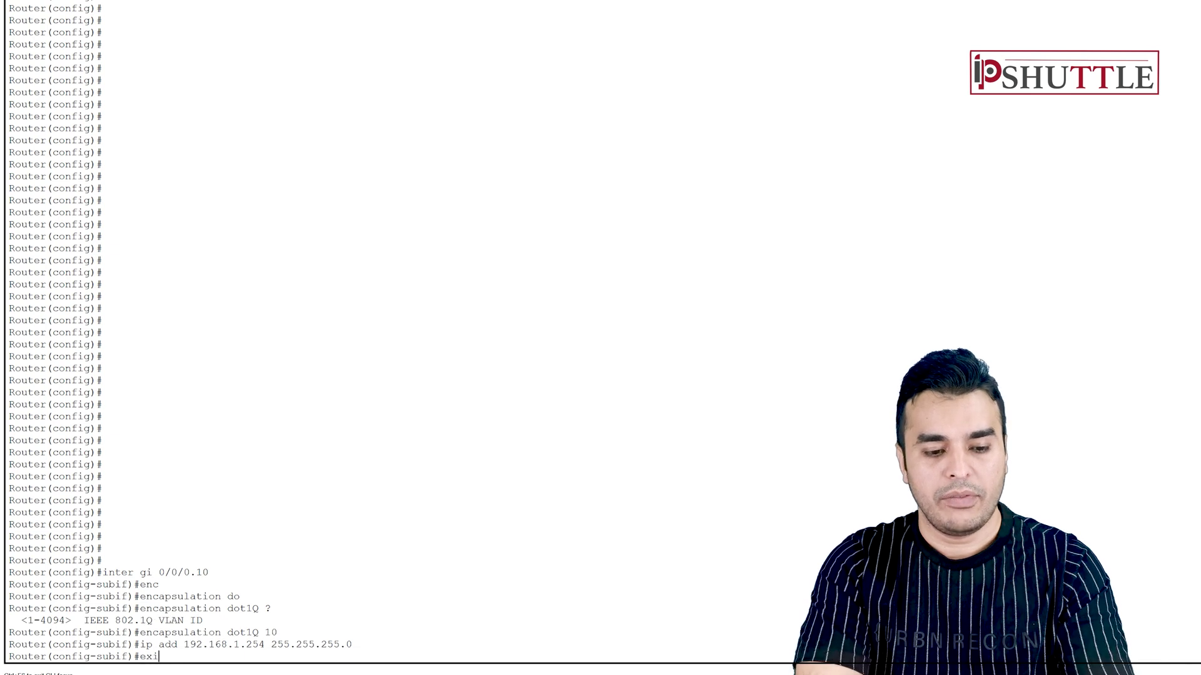
pyautogui.write('t')
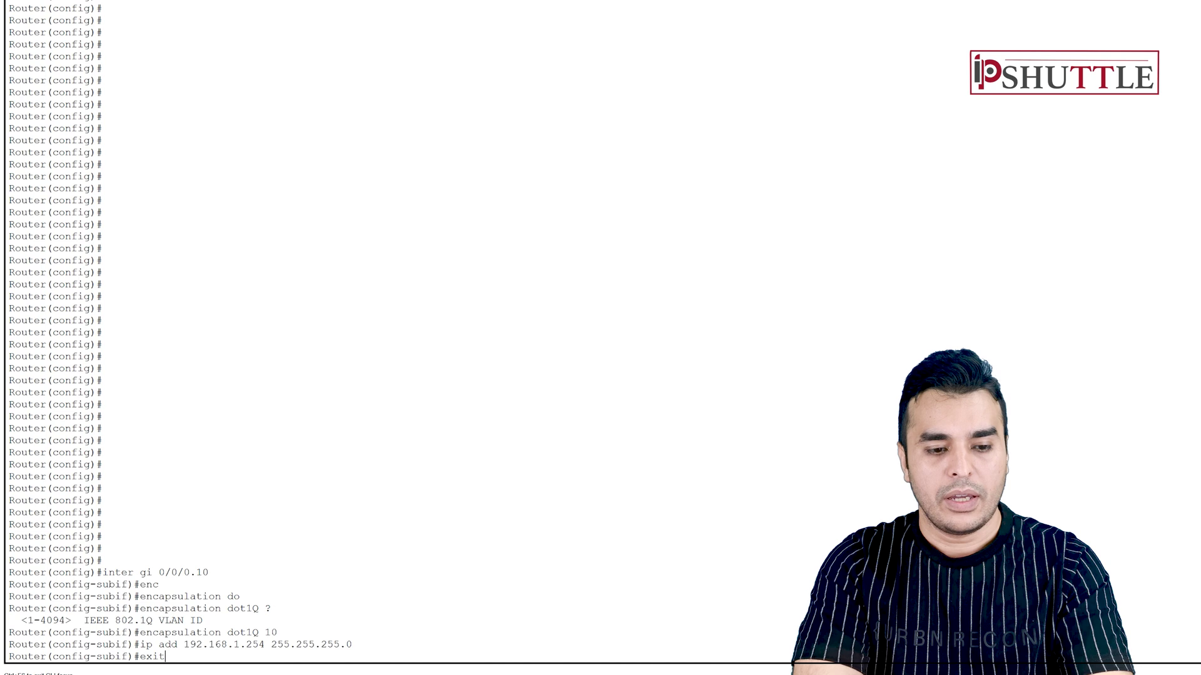
pyautogui.press('Return')
# - Create router subinterface GigabitEthernet 0/0/0.20 with dot1Q encapsulation for VLAN 20
pyautogui.write('inter gi 0/0/0.20')
pyautogui.press('Return')
pyautogui.write('enc')
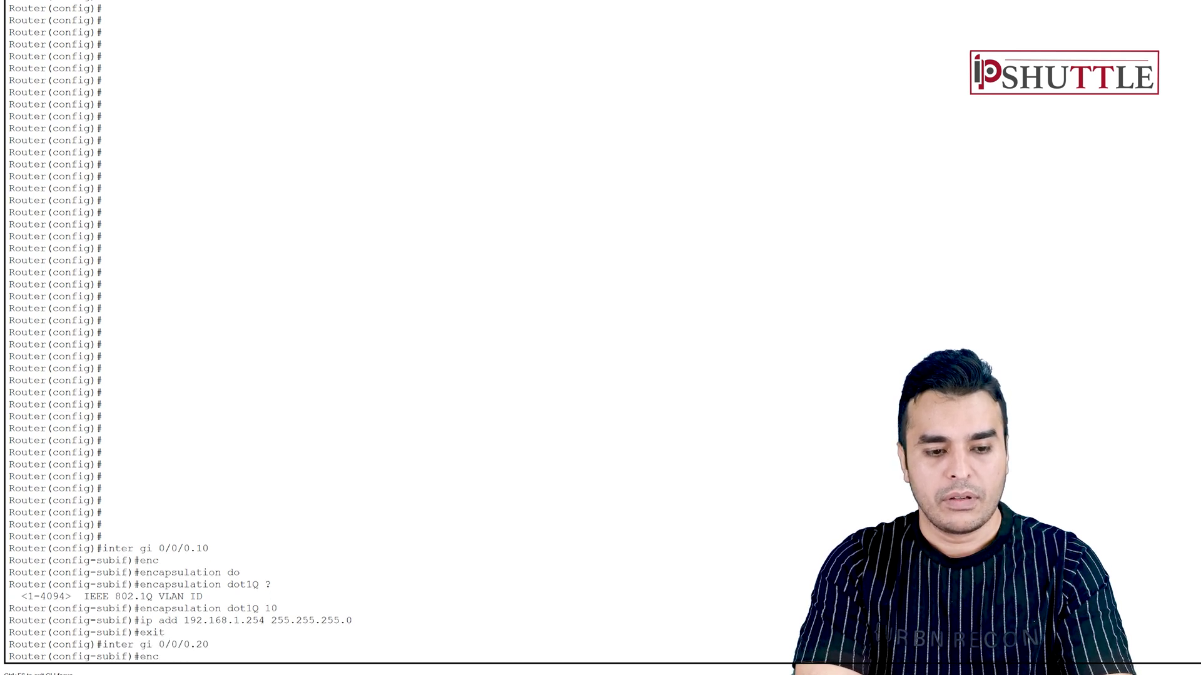
pyautogui.press('Tab')
pyautogui.write('do')
pyautogui.press('Tab')
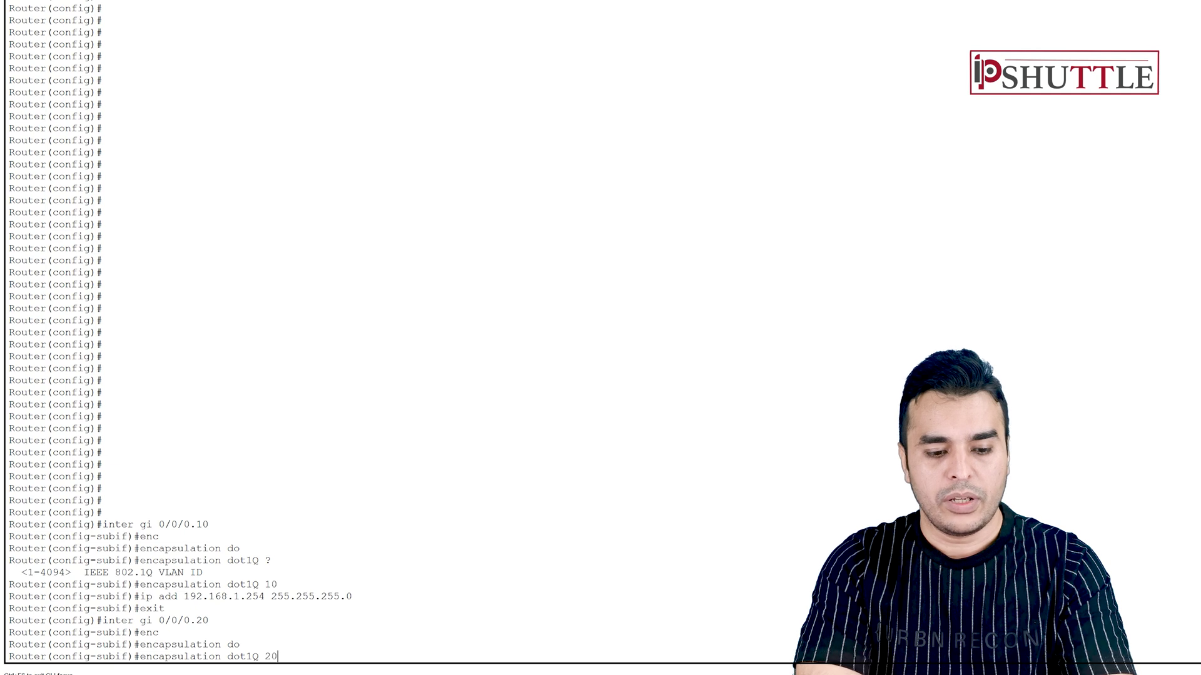
pyautogui.write('20')
pyautogui.press('Return')
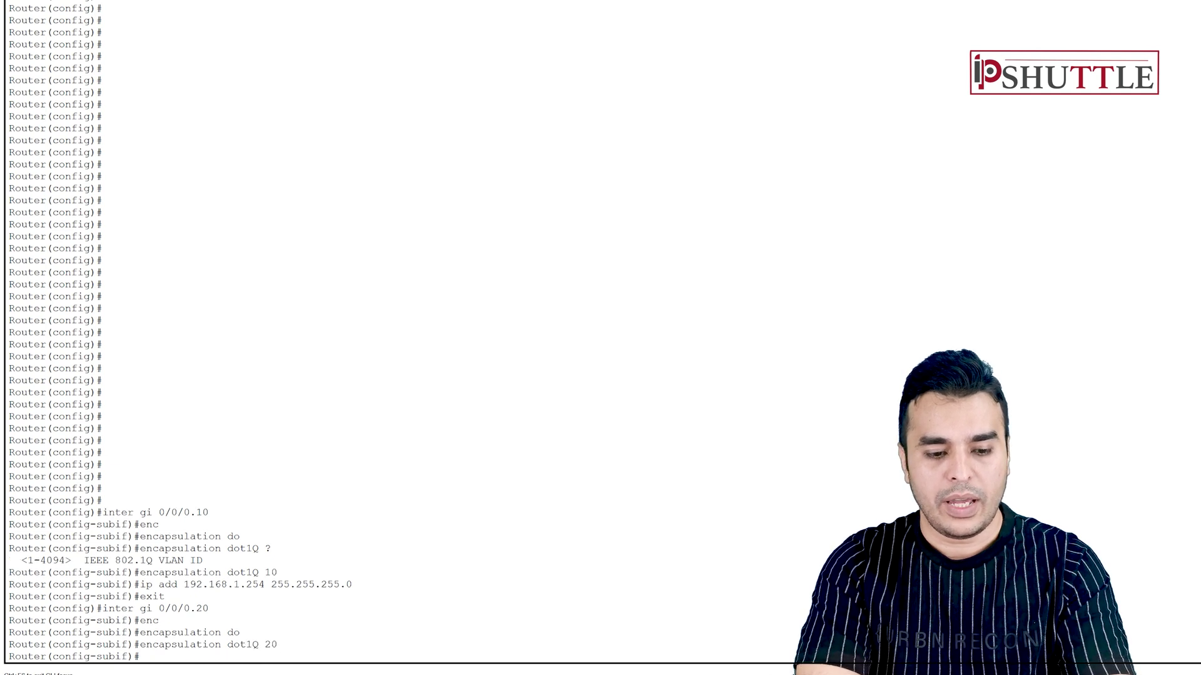
# - Assign IP address 172.16.1.254 with mask 255.255.255.0 to the VLAN 20 subinterface and end configuration mode
pyautogui.write('ip add 192.1')
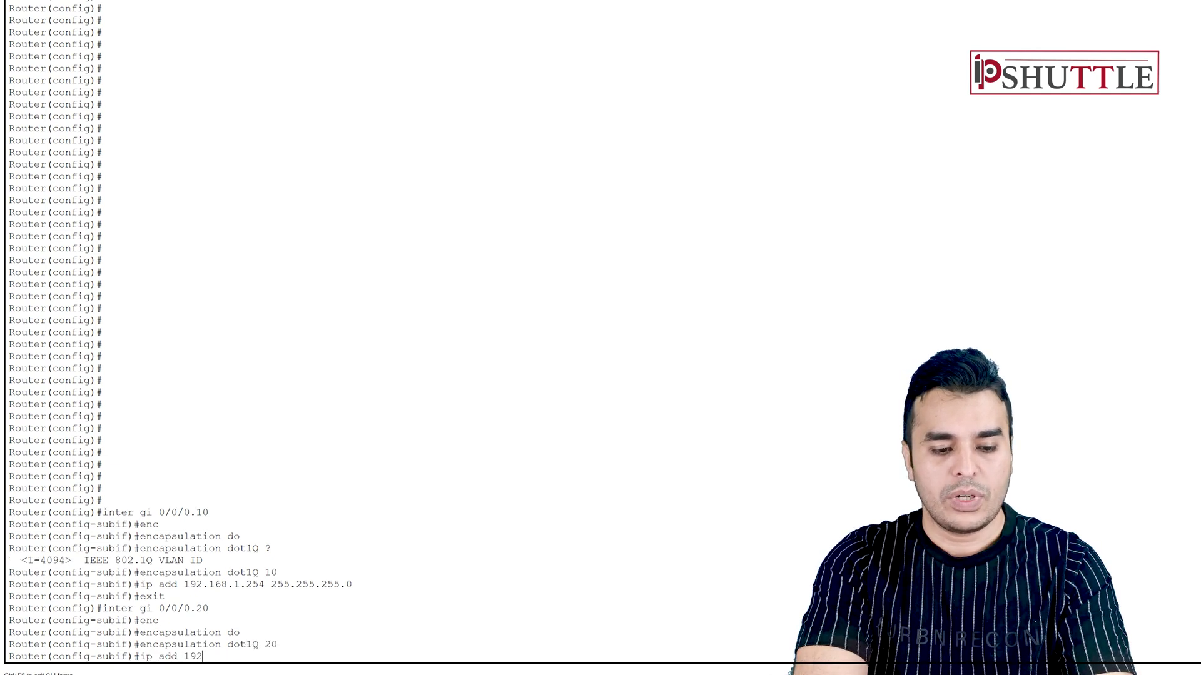
pyautogui.press('BackSpace')
pyautogui.press('BackSpace')
pyautogui.press('BackSpace')
pyautogui.press('BackSpace')
pyautogui.write('72.16')
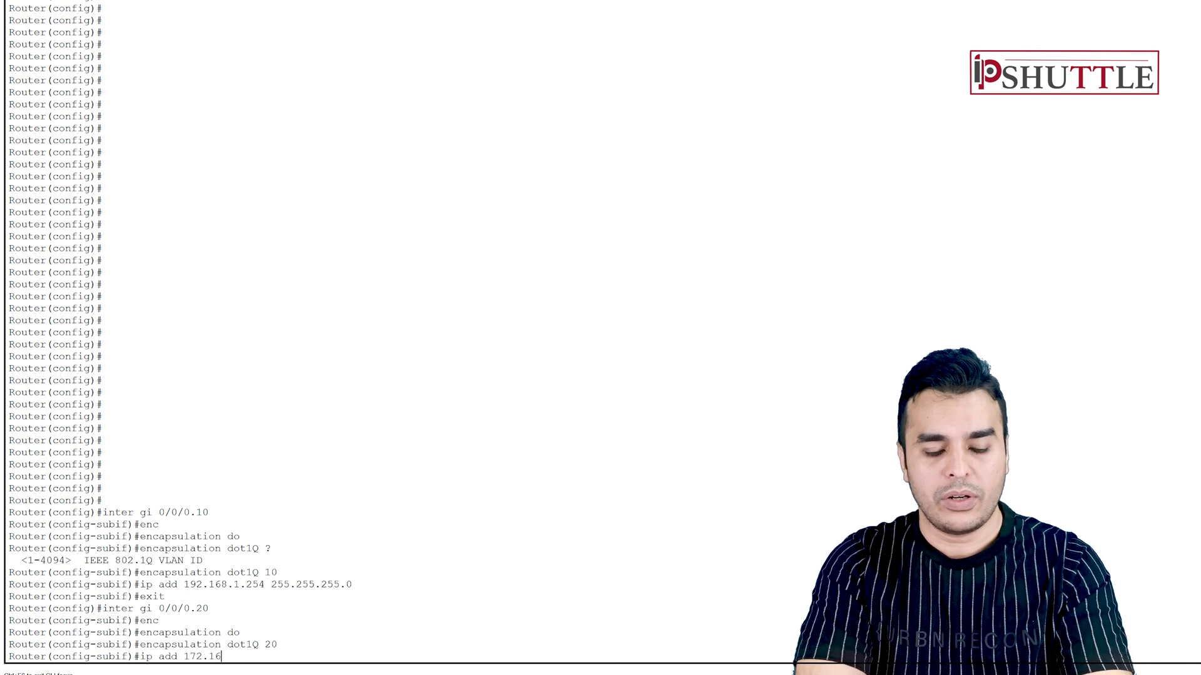
pyautogui.write('.1.254 255.25')
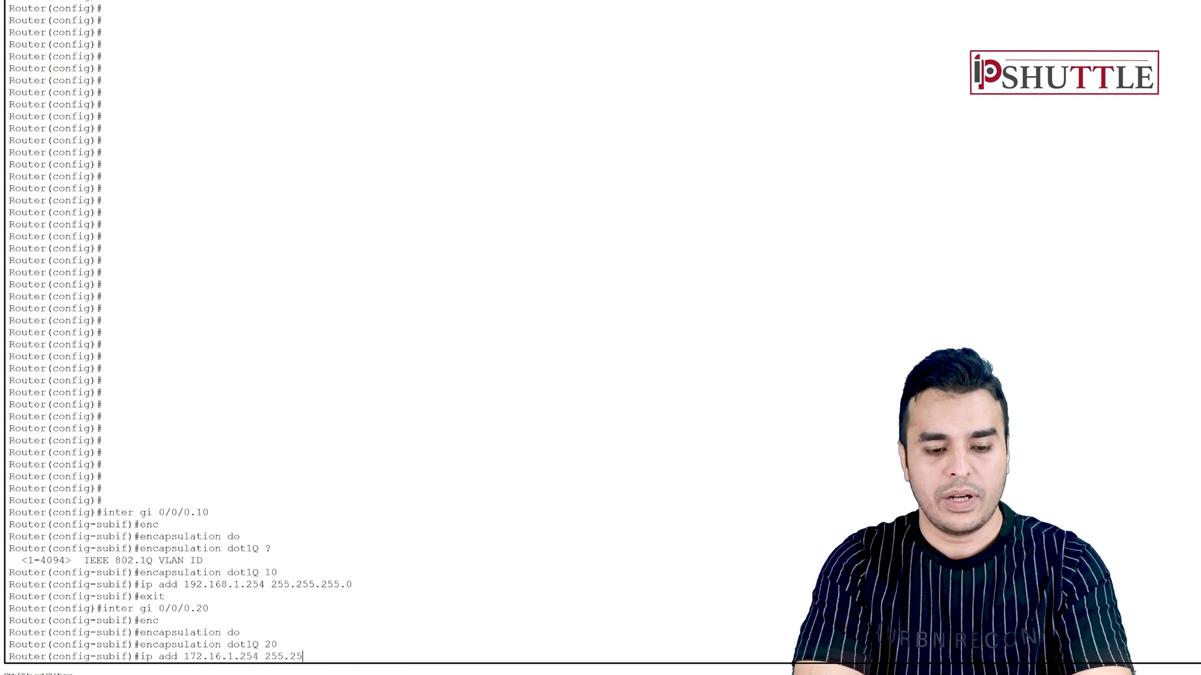
pyautogui.write('5.255.0')
pyautogui.press('Return')
pyautogui.press('Return')
pyautogui.press('Return')
pyautogui.write('end')
pyautogui.press('Return')
# - Display the router's brief IP interface summary to check the status and addresses of both subinterfaces
pyautogui.write('ship i')
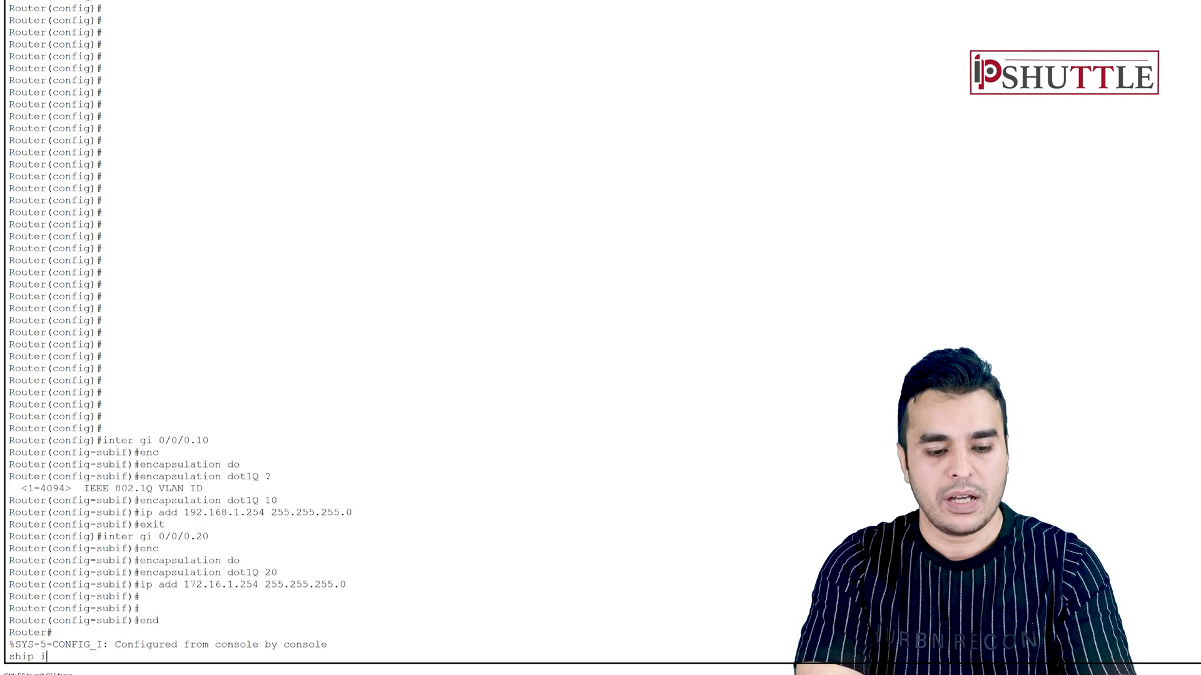
pyautogui.press('BackSpace')
pyautogui.press('BackSpace')
pyautogui.press('BackSpace')
pyautogui.press('Return')
pyautogui.press('Return')
pyautogui.press('Return')
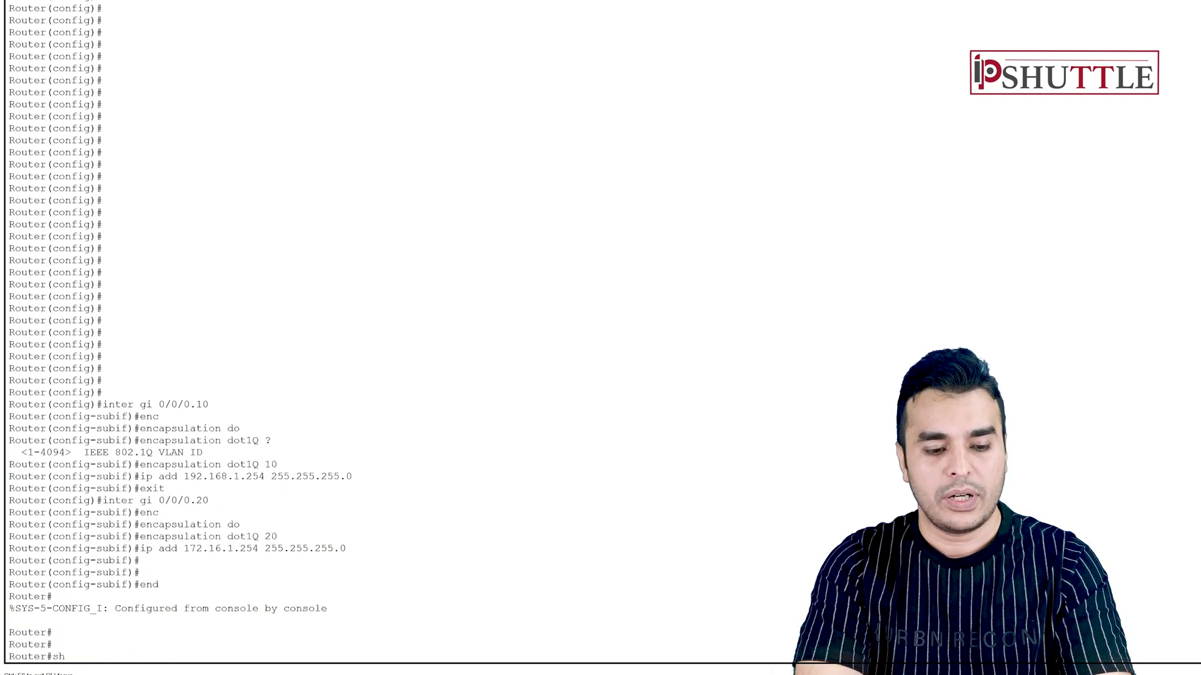
pyautogui.write('show ip inter bri')
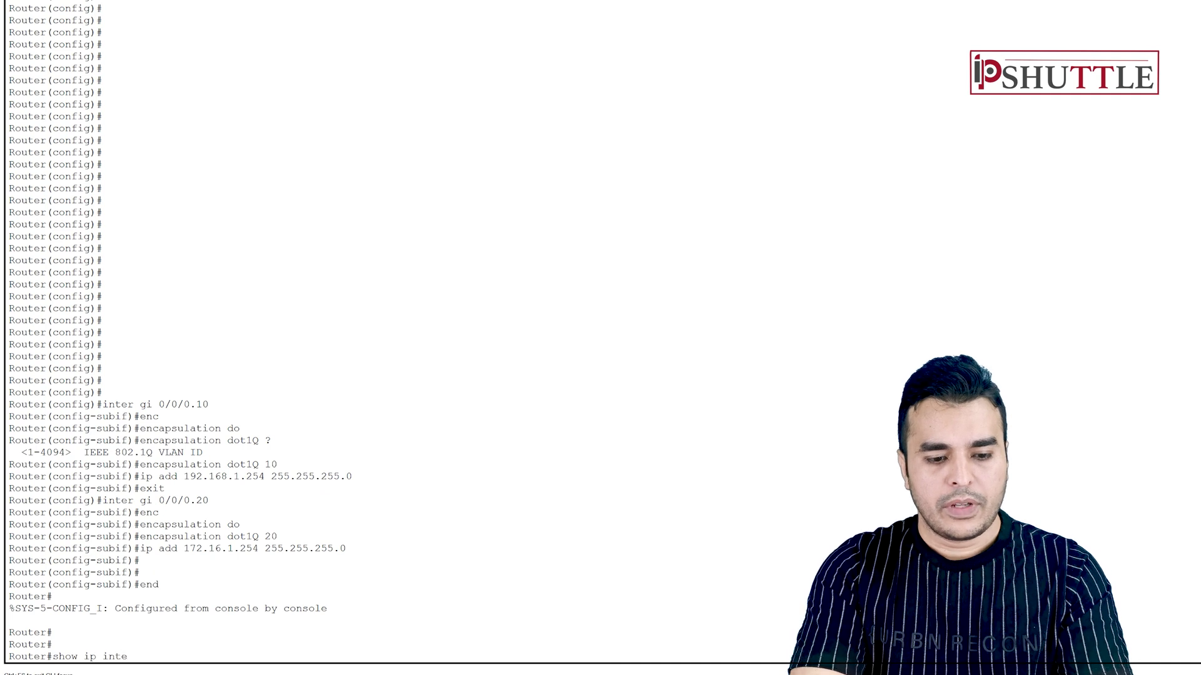
pyautogui.press('Return')
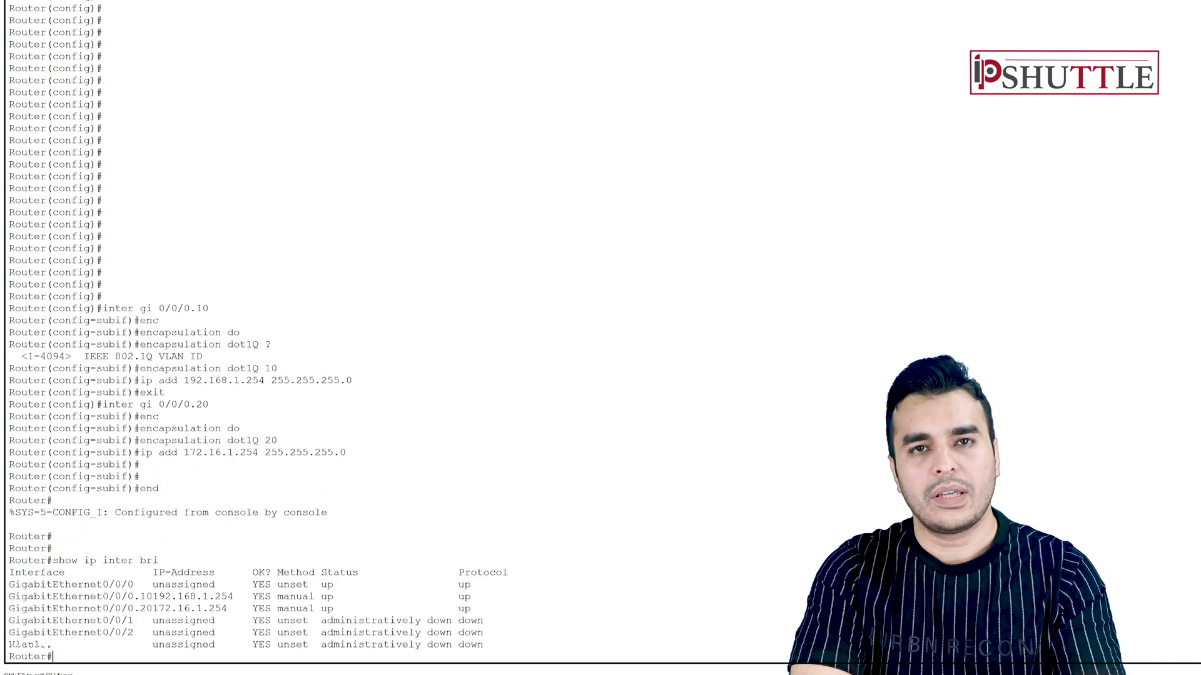
# - Test connectivity from the router to the VLAN 10 PC by pinging 192.168.1.1
pyautogui.press('Return')
pyautogui.write('ping 192.168.1.1')
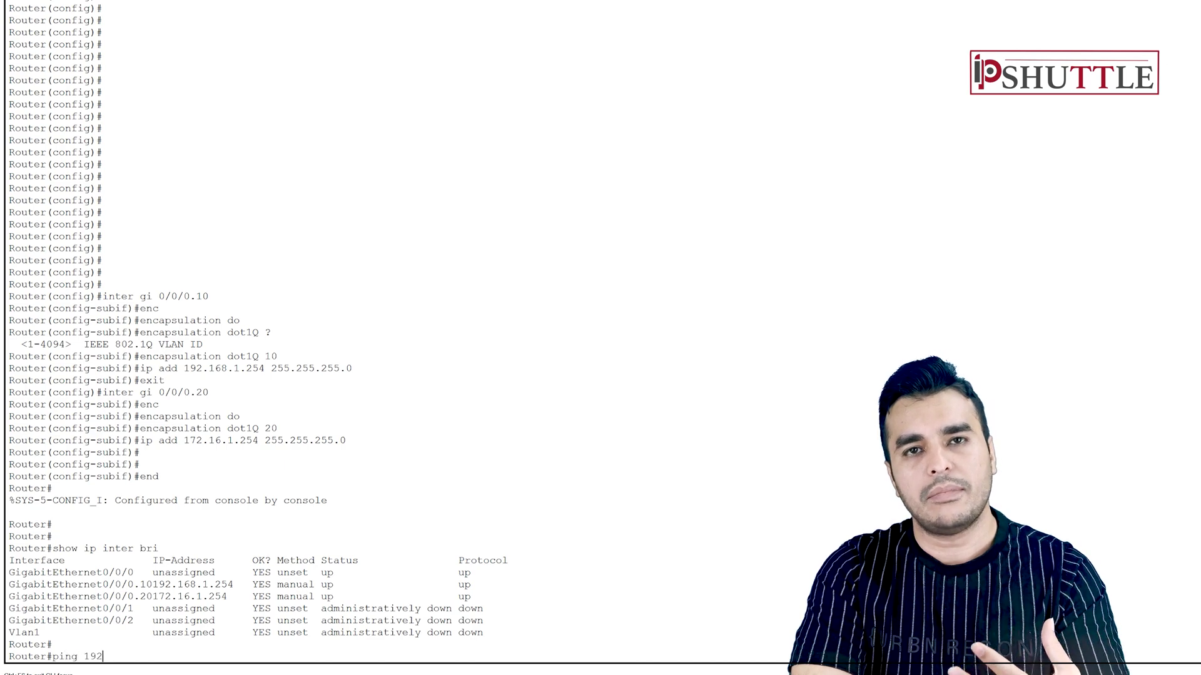
pyautogui.press('Return')
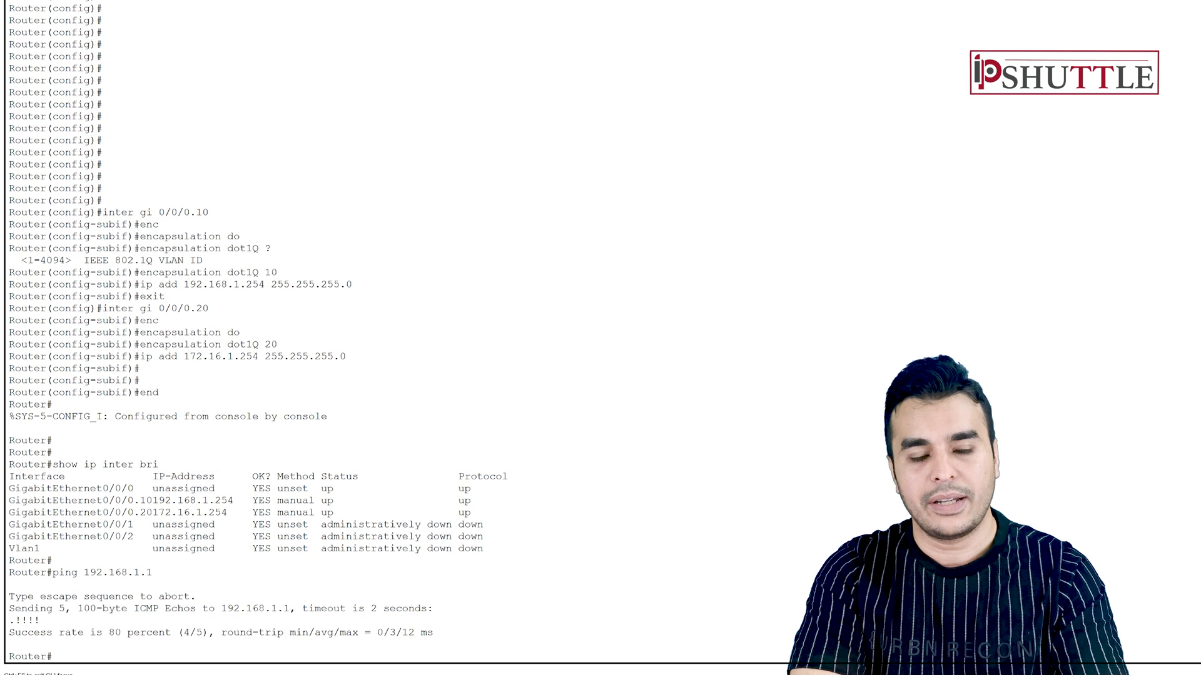
# - Test connectivity from the router to the VLAN 20 PC by pinging 172.16.1.1
pyautogui.press('Up')
pyautogui.press('BackSpace')
pyautogui.press('BackSpace')
pyautogui.press('BackSpace')
pyautogui.press('BackSpace')
pyautogui.press('BackSpace')
pyautogui.press('BackSpace')
pyautogui.press('BackSpace')
pyautogui.press('BackSpace')
pyautogui.press('BackSpace')
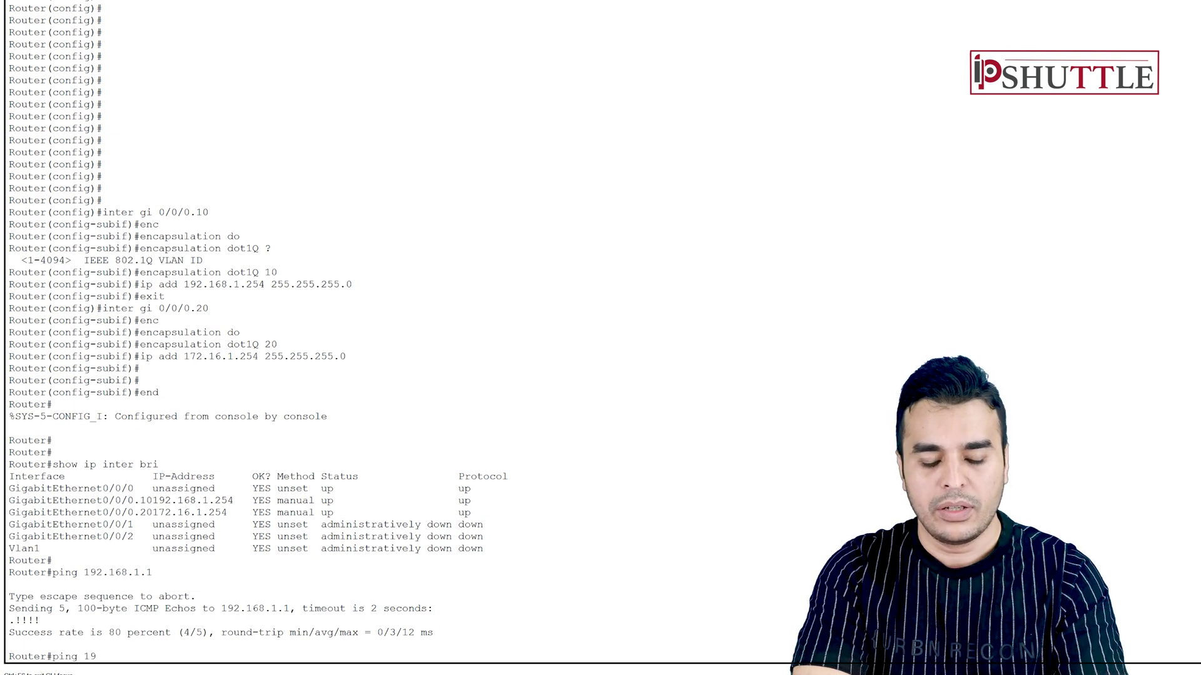
pyautogui.write('72.16.1.')
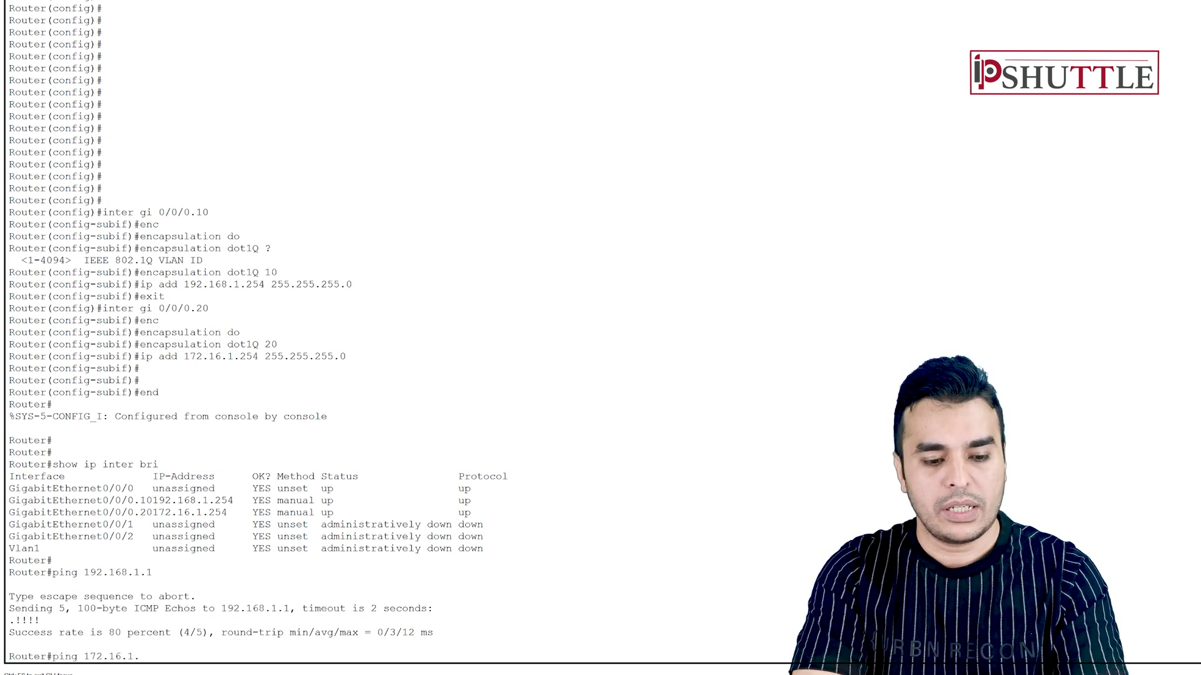
pyautogui.write('1')
pyautogui.press('Return')
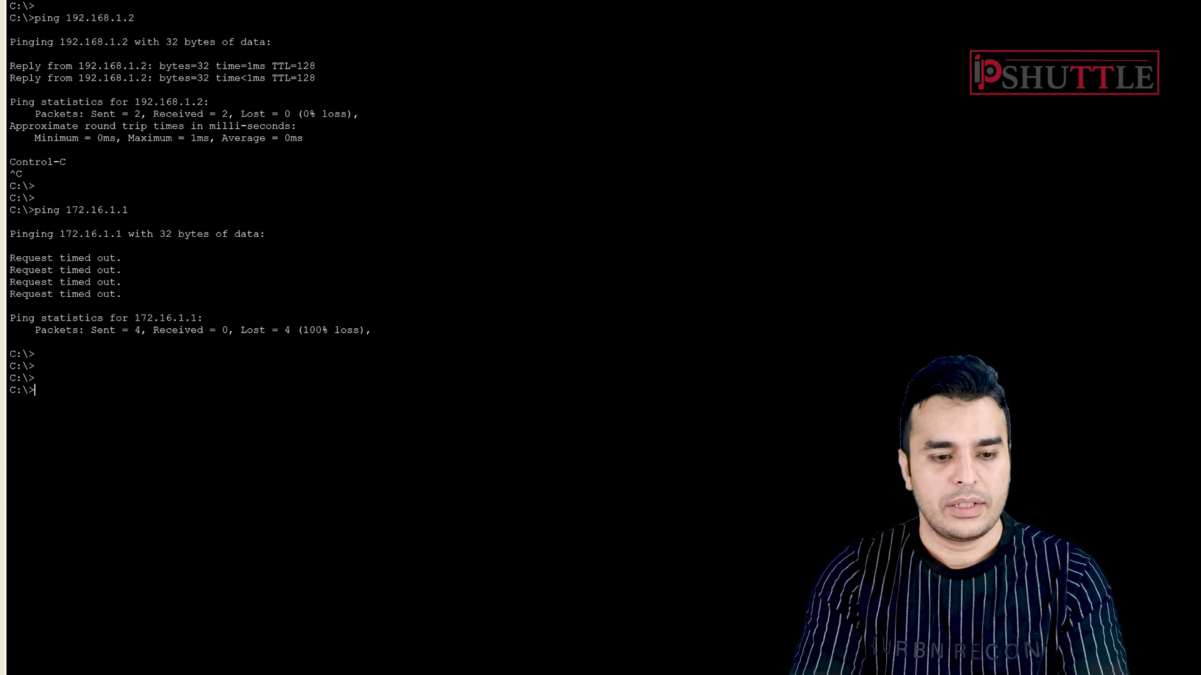
# - Repeat the ping to 172.16.1.1 from the VLAN 10 PC's command prompt to test inter-VLAN routing
pyautogui.press('Up')
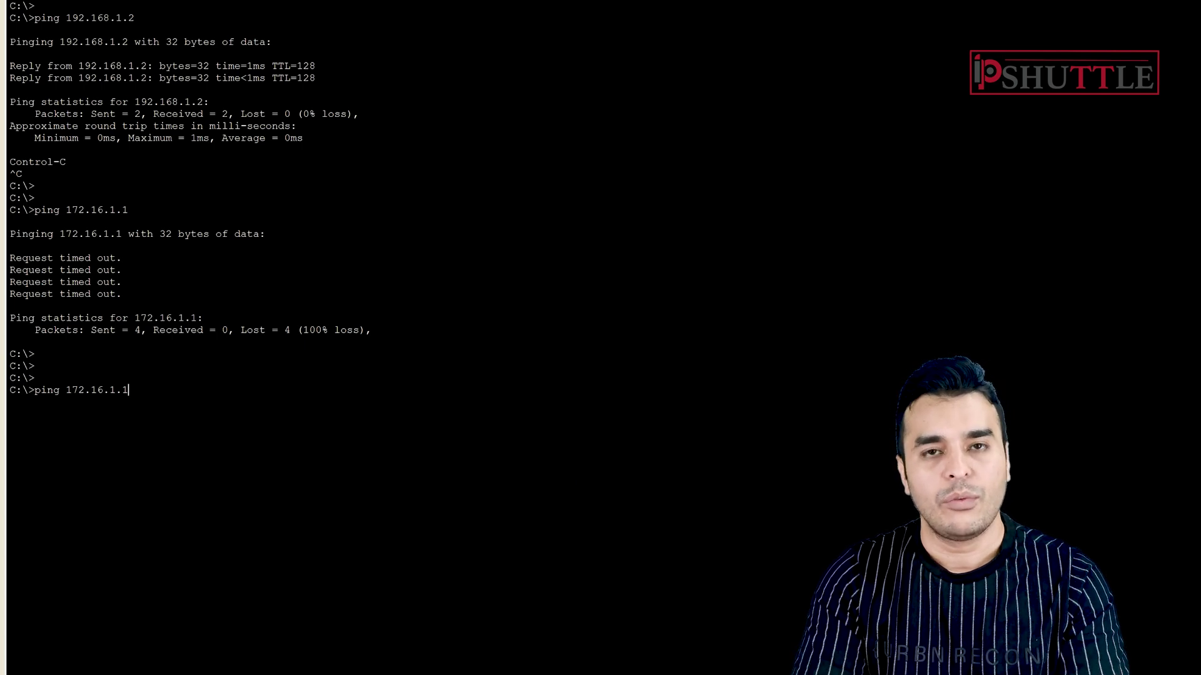
pyautogui.press('Return')
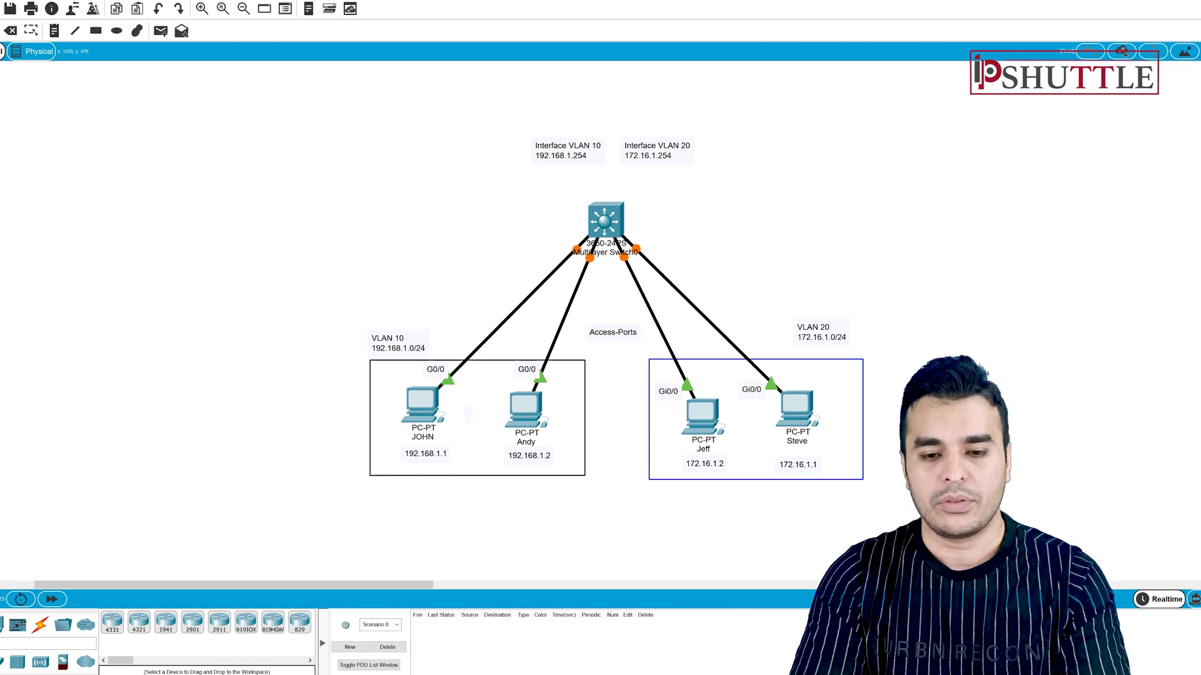
# - Display the multilayer switch's VLAN table to check the port assignments of VLANs 10 and 20
pyautogui.write('show vla')
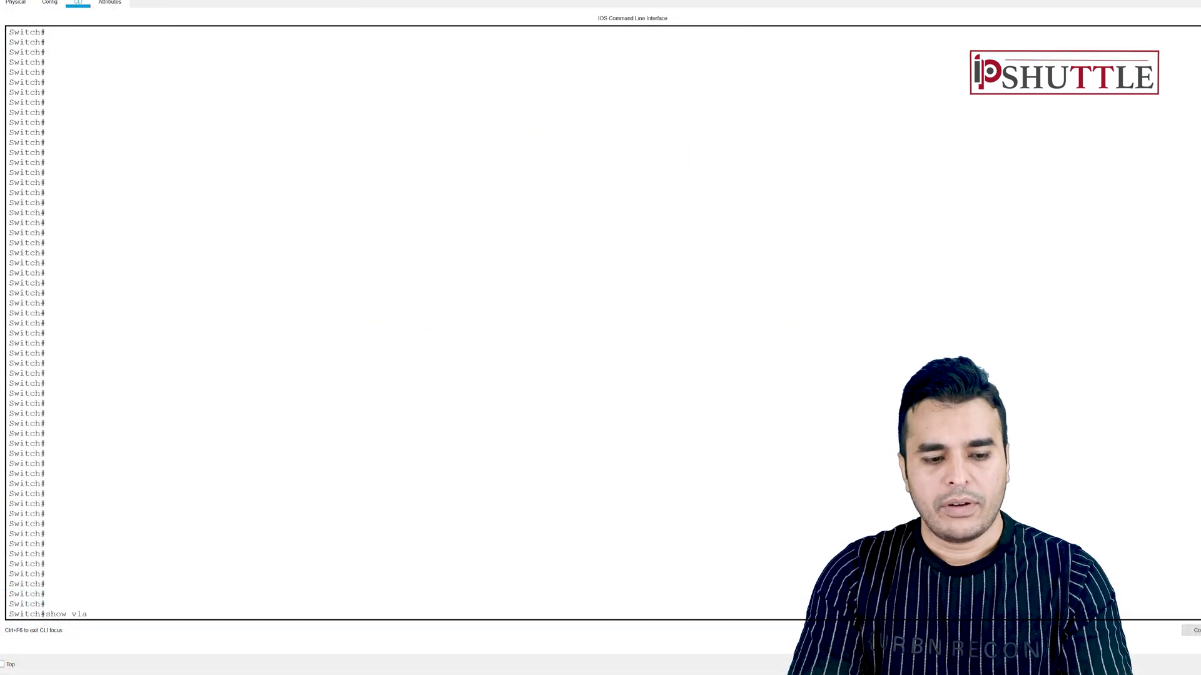
pyautogui.write('n')
pyautogui.press('Return')
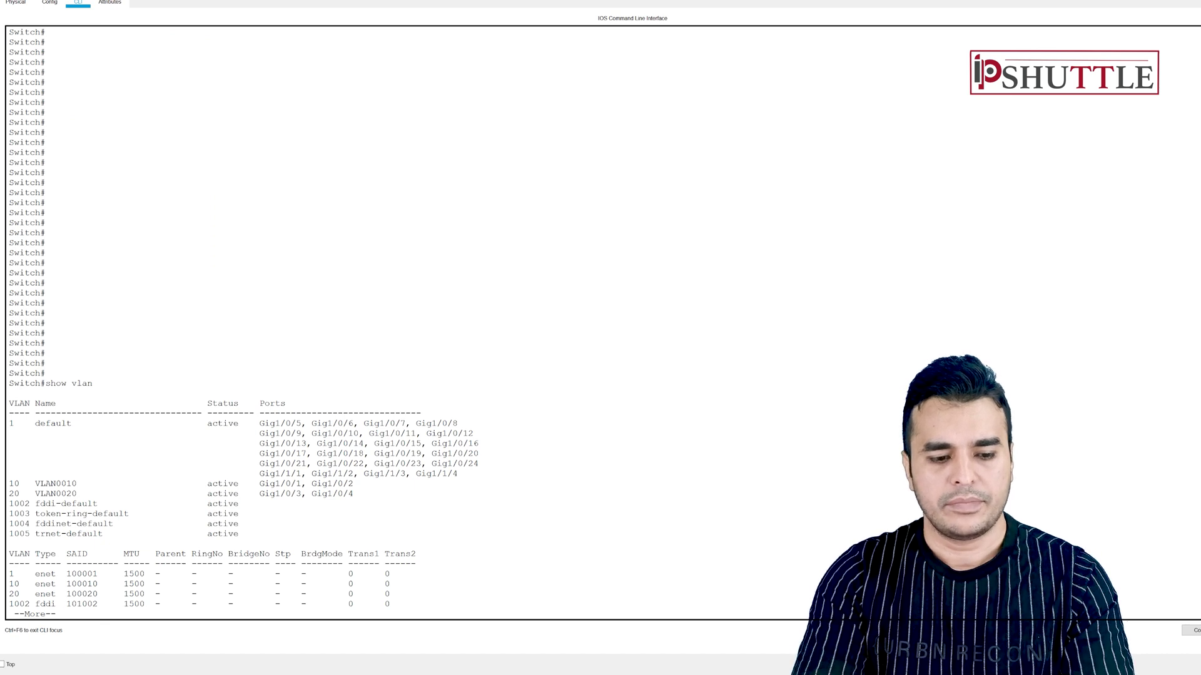
# - Configure the multilayer switch's VLAN 10 interface with IP address 192.168.1.254 and subnet mask 255.255.255.0
pyautogui.write('conf t')
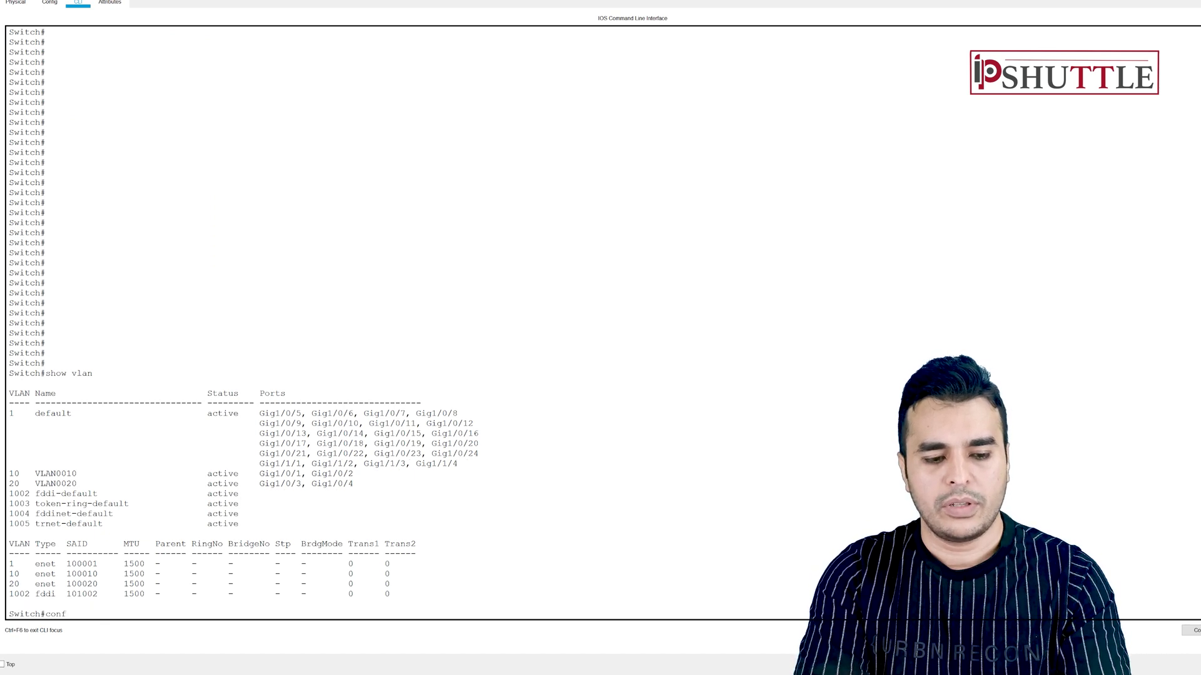
pyautogui.press('Return')
pyautogui.press('Return')
pyautogui.write('inter vlan 10')
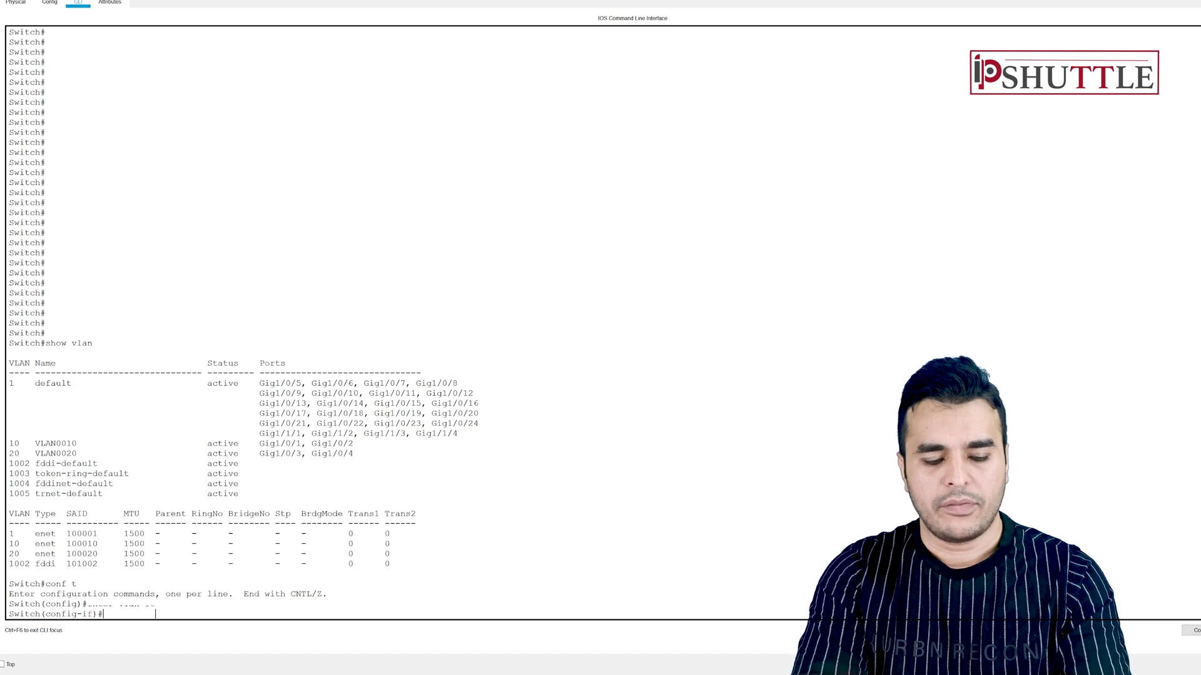
pyautogui.press('Return')
pyautogui.write('ip add 19')
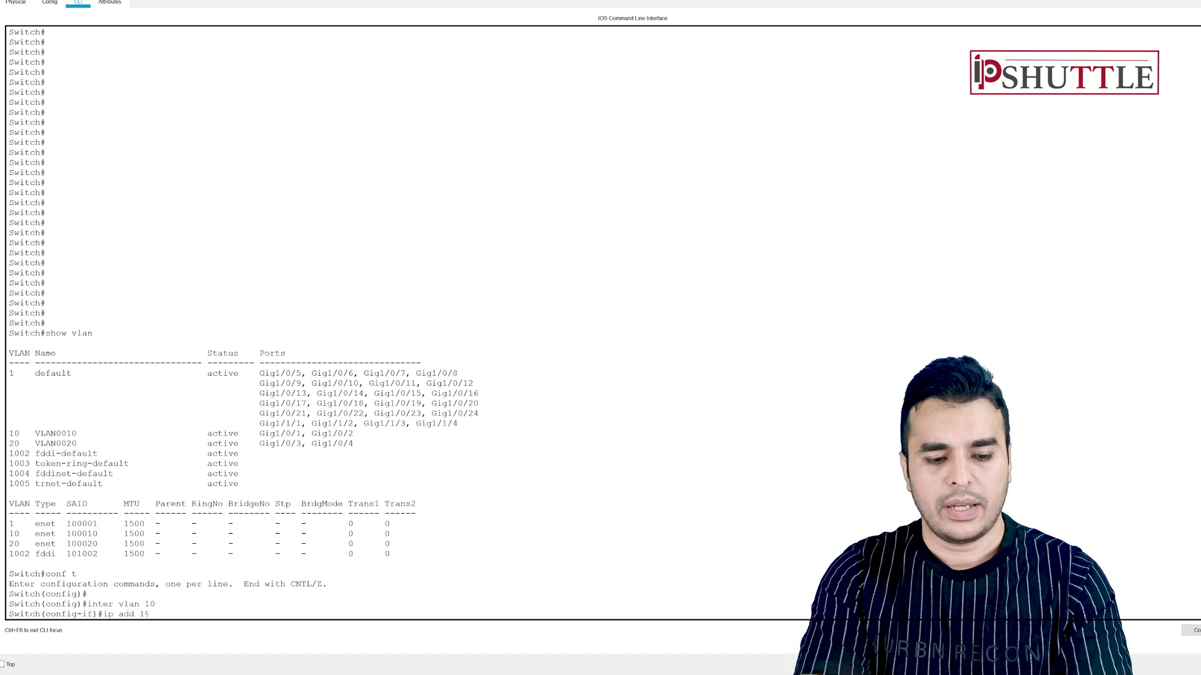
pyautogui.write('2.168.1.1 25')
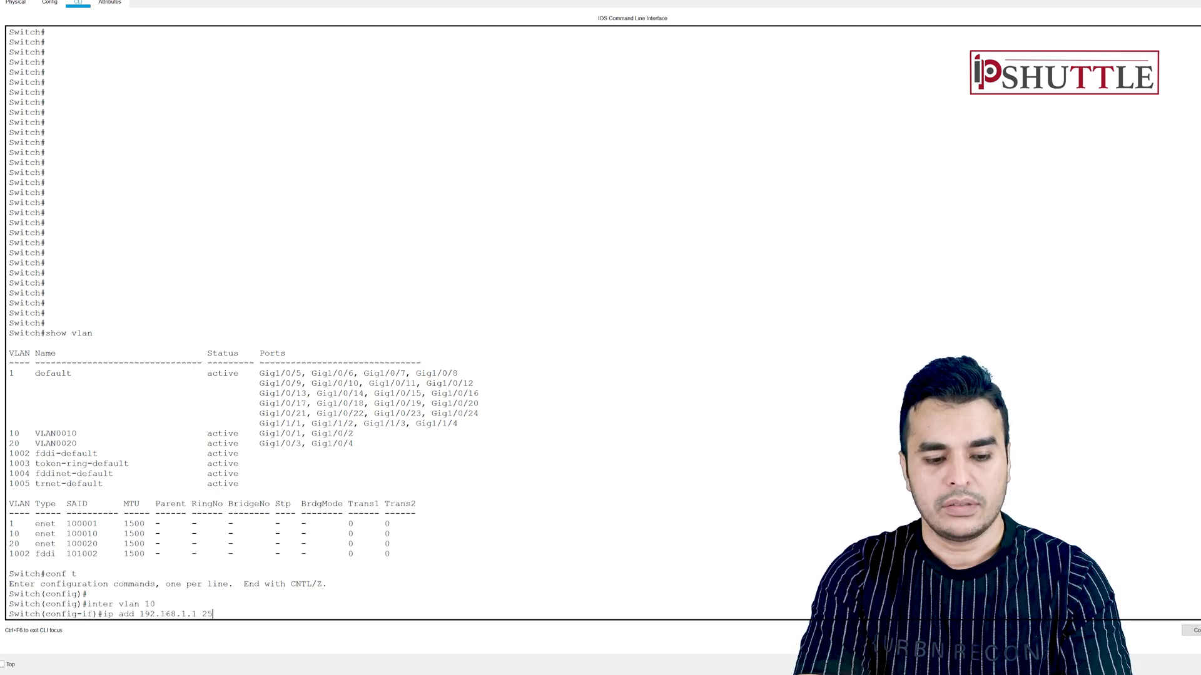
pyautogui.write('5.255.255.0')
pyautogui.press('BackSpace')
pyautogui.press('BackSpace')
pyautogui.press('BackSpace')
pyautogui.press('BackSpace')
pyautogui.press('BackSpace')
pyautogui.press('BackSpace')
pyautogui.press('BackSpace')
pyautogui.press('BackSpace')
pyautogui.press('BackSpace')
pyautogui.press('BackSpace')
pyautogui.press('BackSpace')
pyautogui.press('BackSpace')
pyautogui.press('BackSpace')
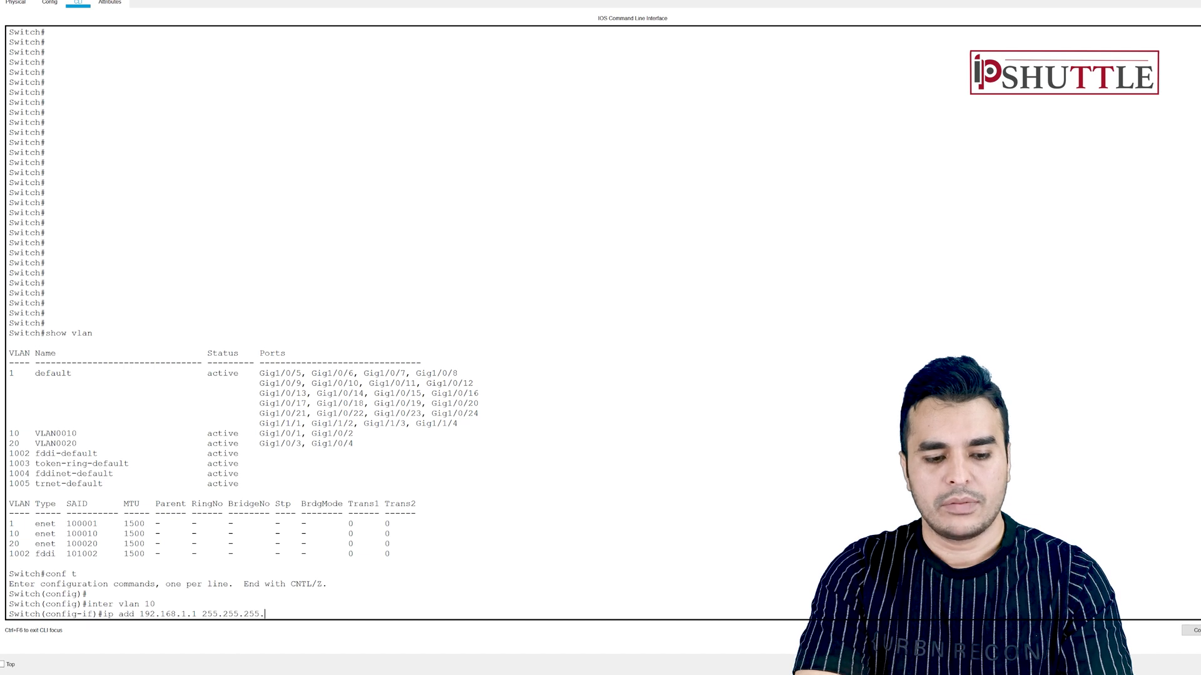
pyautogui.press('BackSpace')
pyautogui.press('BackSpace')
pyautogui.press('BackSpace')
pyautogui.press('BackSpace')
pyautogui.press('BackSpace')
pyautogui.press('BackSpace')
pyautogui.press('BackSpace')
pyautogui.press('BackSpace')
pyautogui.press('BackSpace')
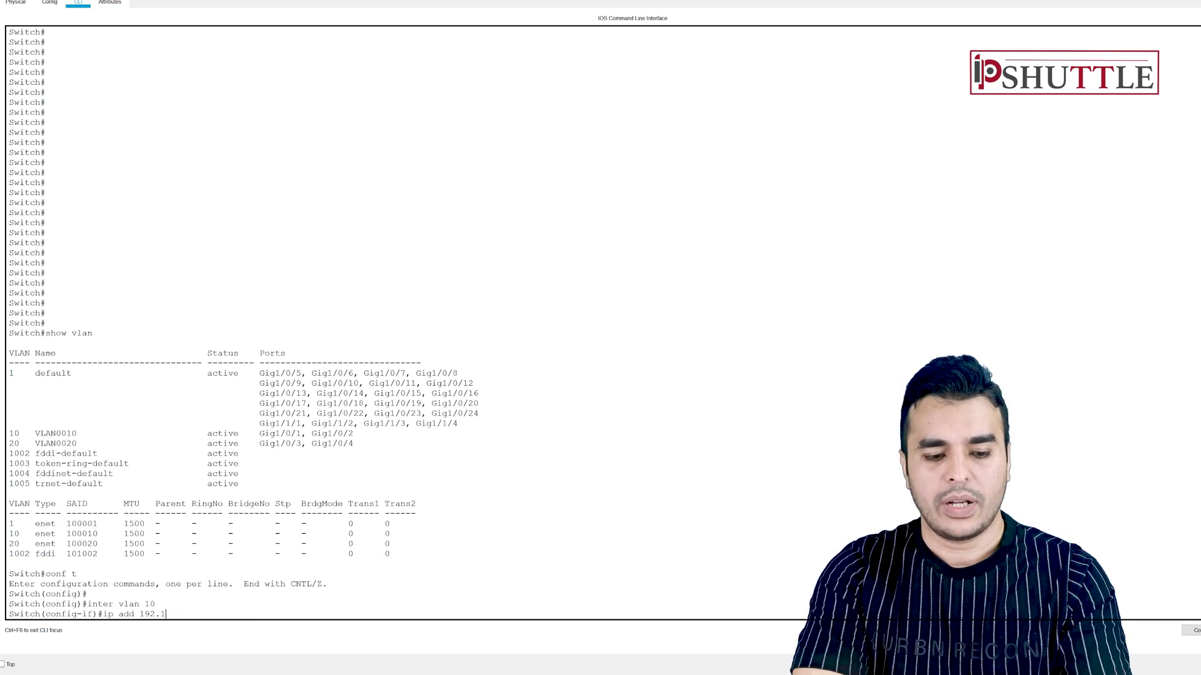
pyautogui.write('92.168.1')
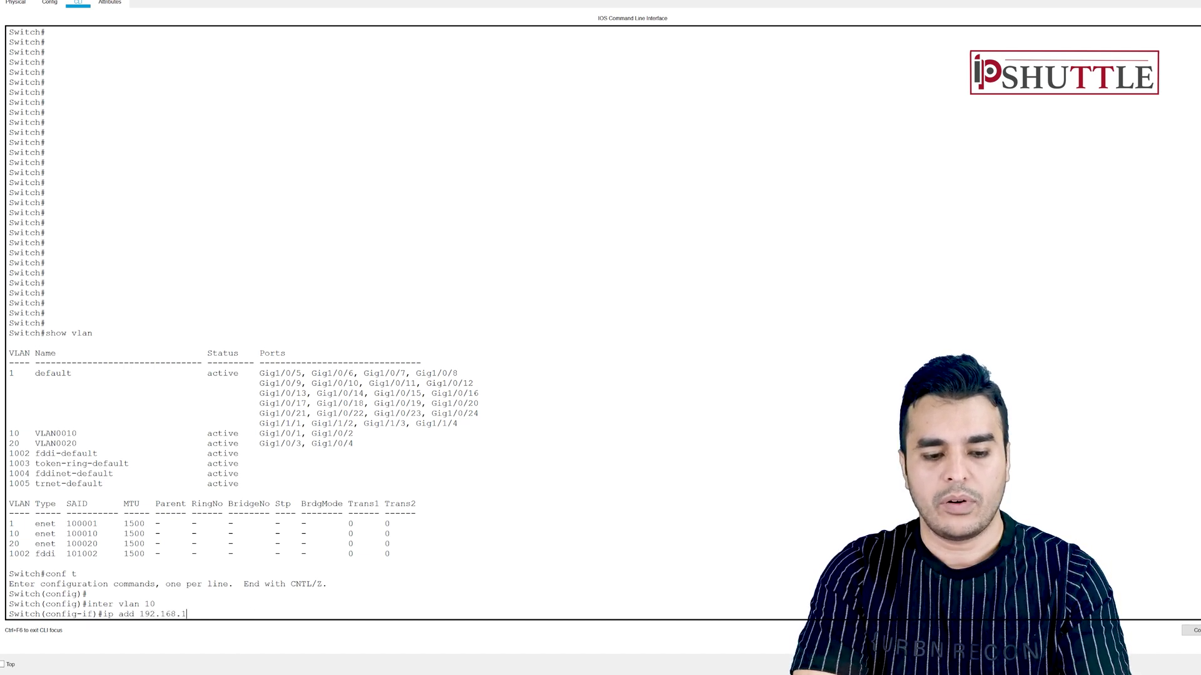
pyautogui.write('.254 255.255.255.0')
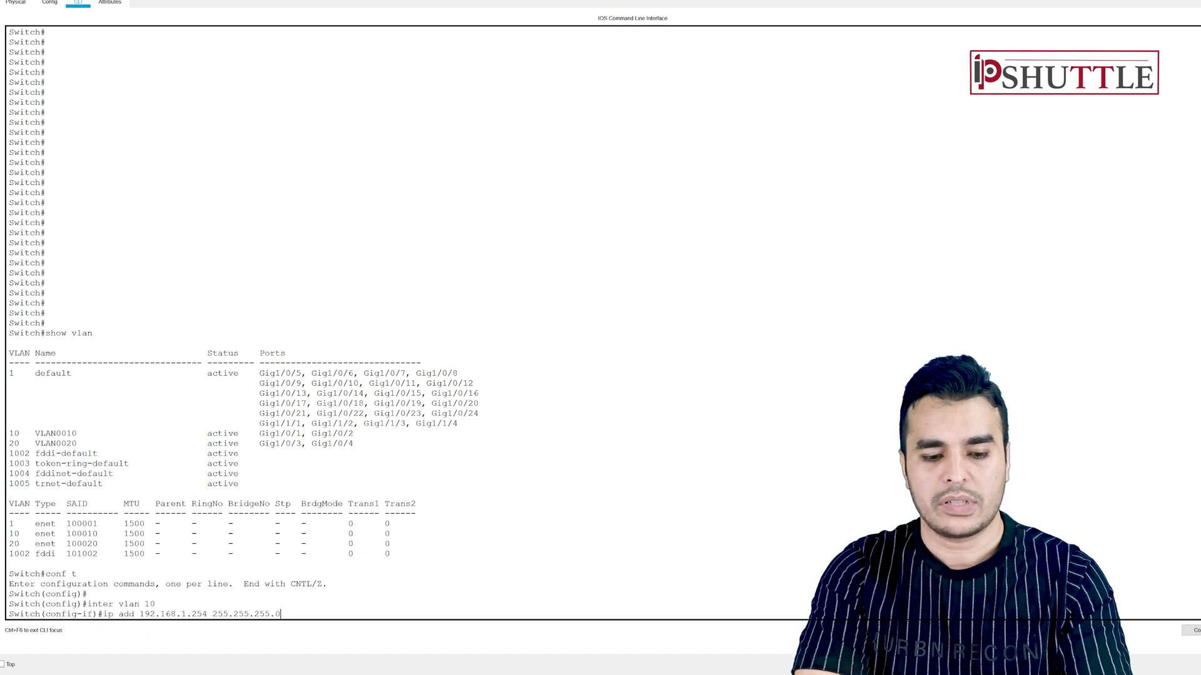
pyautogui.press('Return')
# - Configure the VLAN 20 interface with IP address 172.16.1.254 and mask 255.255.255.0, and return to privileged mode
pyautogui.write('exit')
pyautogui.press('Return')
pyautogui.write('inter vlan 209')
pyautogui.press('Return')
pyautogui.write('ip ad')
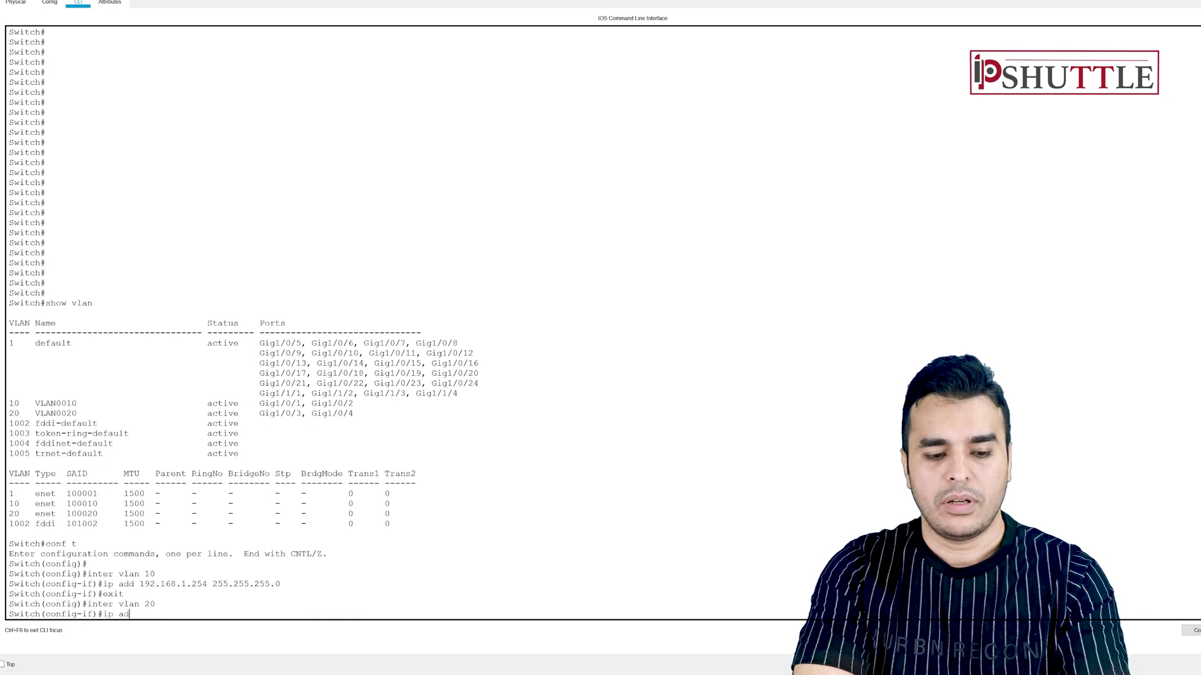
pyautogui.write('d 172.16.1.254 255.255.25')
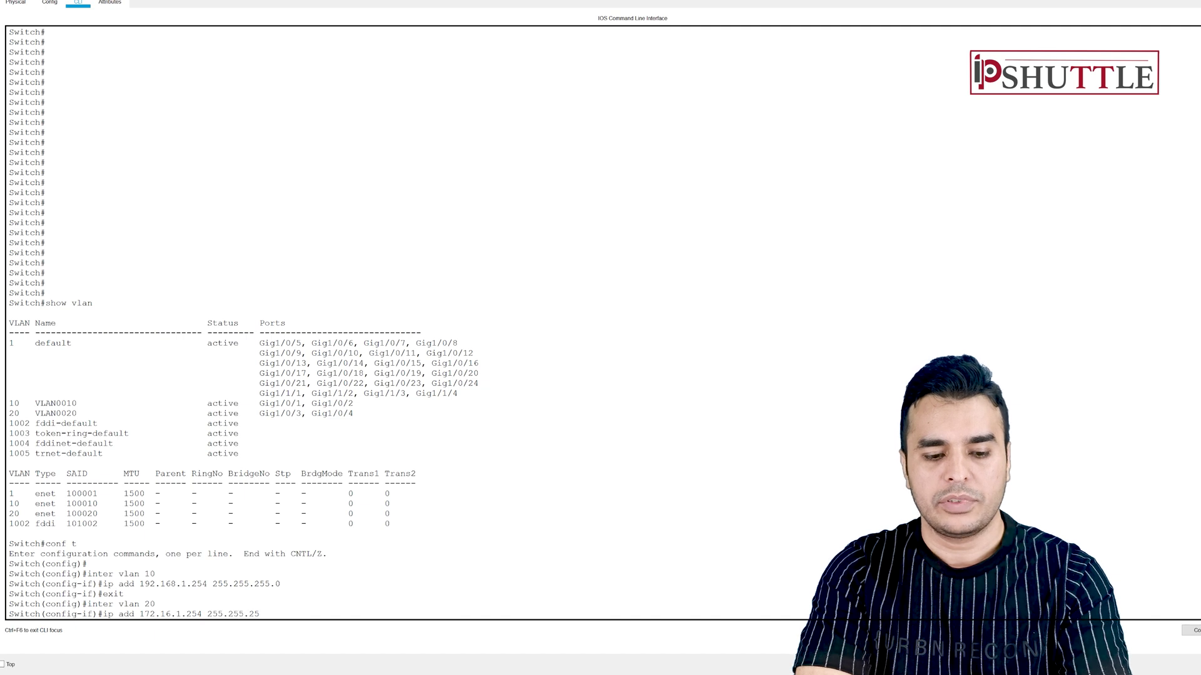
pyautogui.write('5.0')
pyautogui.press('Return')
pyautogui.write('end')
pyautogui.press('Return')
# - Display the multilayer switch's brief IP interface summary to check the VLAN 10 and VLAN 20 interfaces
pyautogui.write('sho')
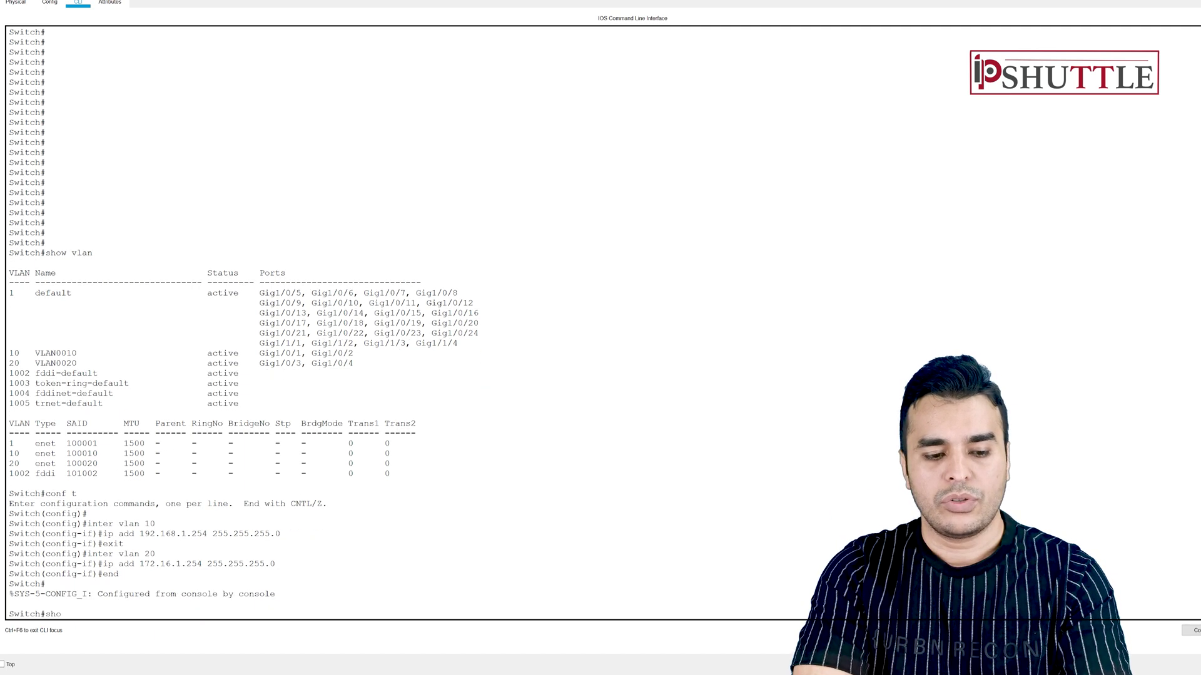
pyautogui.write('w ip inter bri')
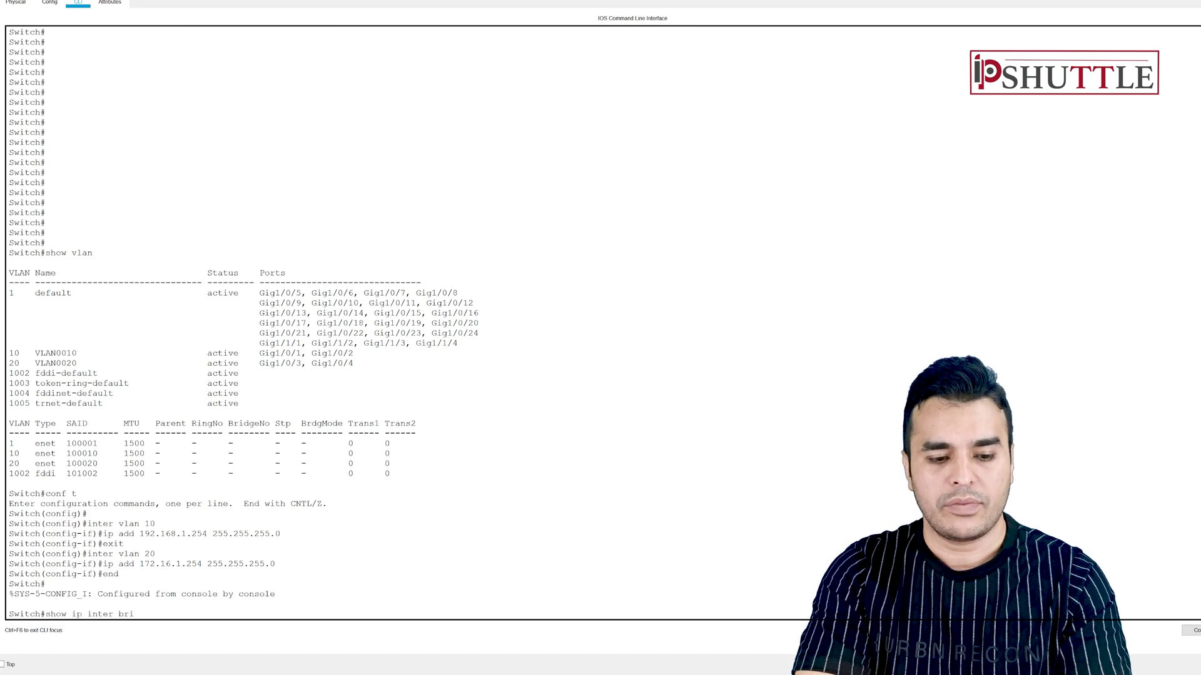
pyautogui.press('Return')
pyautogui.press('Up')
pyautogui.press('Return')
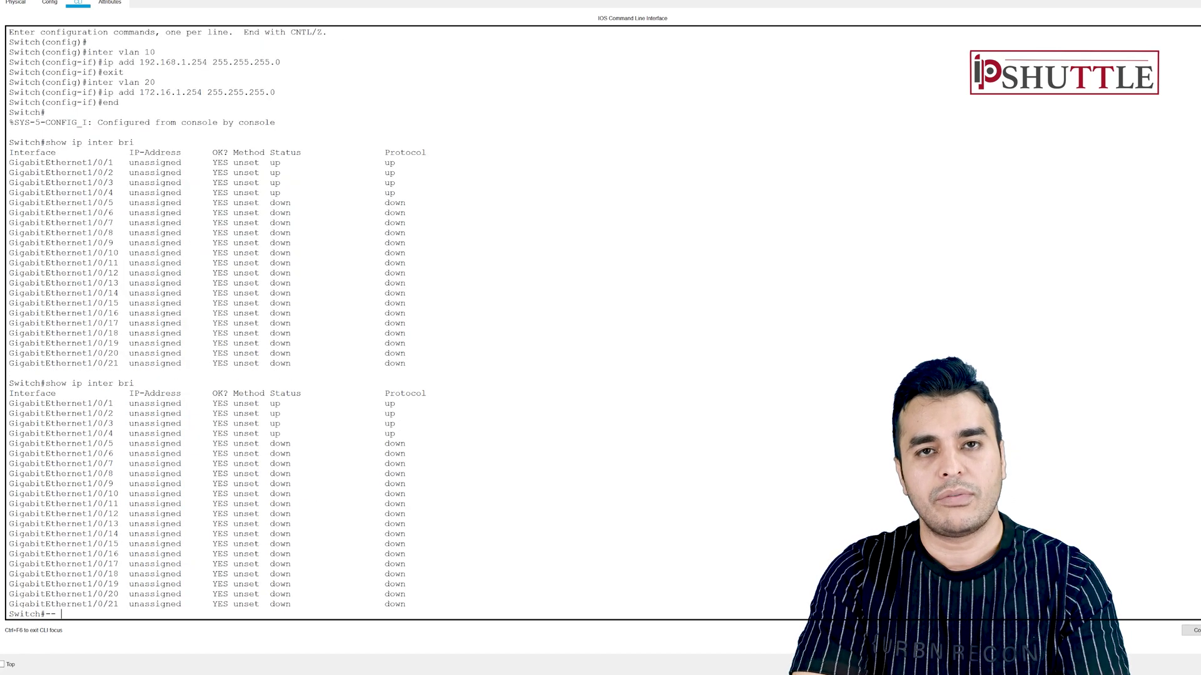
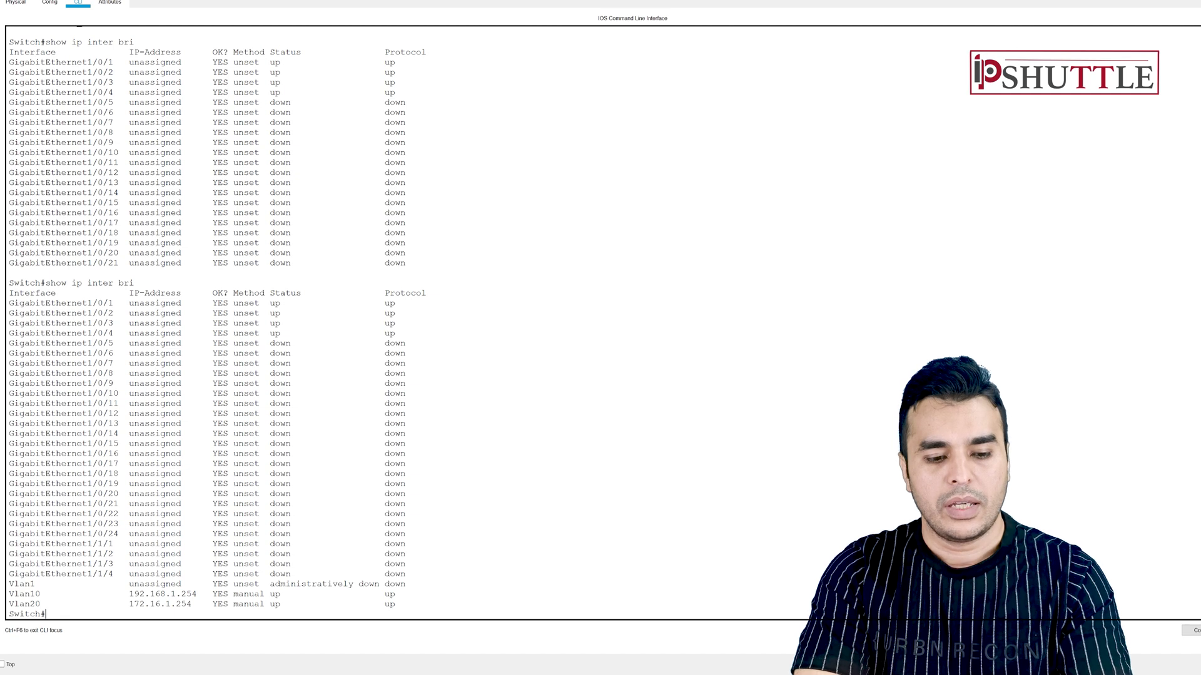
# - Test connectivity from the multilayer switch to the VLAN 10 PC by pinging 192.168.1.1
pyautogui.press('Return')
pyautogui.press('Return')
pyautogui.write('ping ')
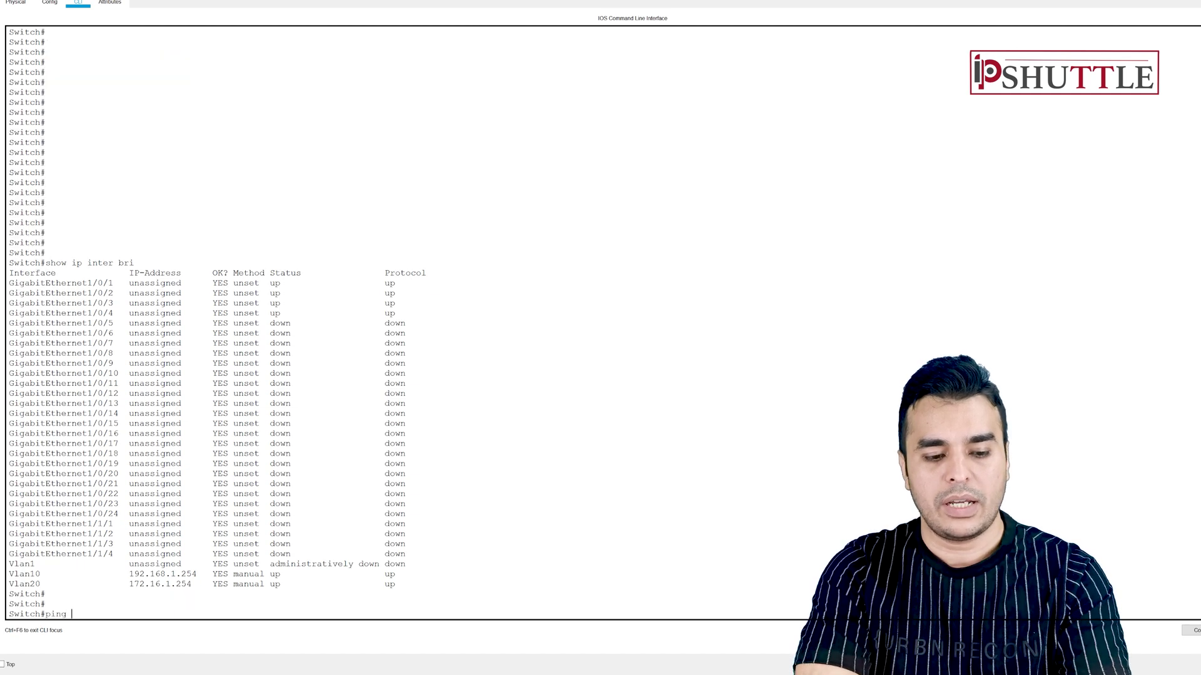
pyautogui.write('192.168.1.1')
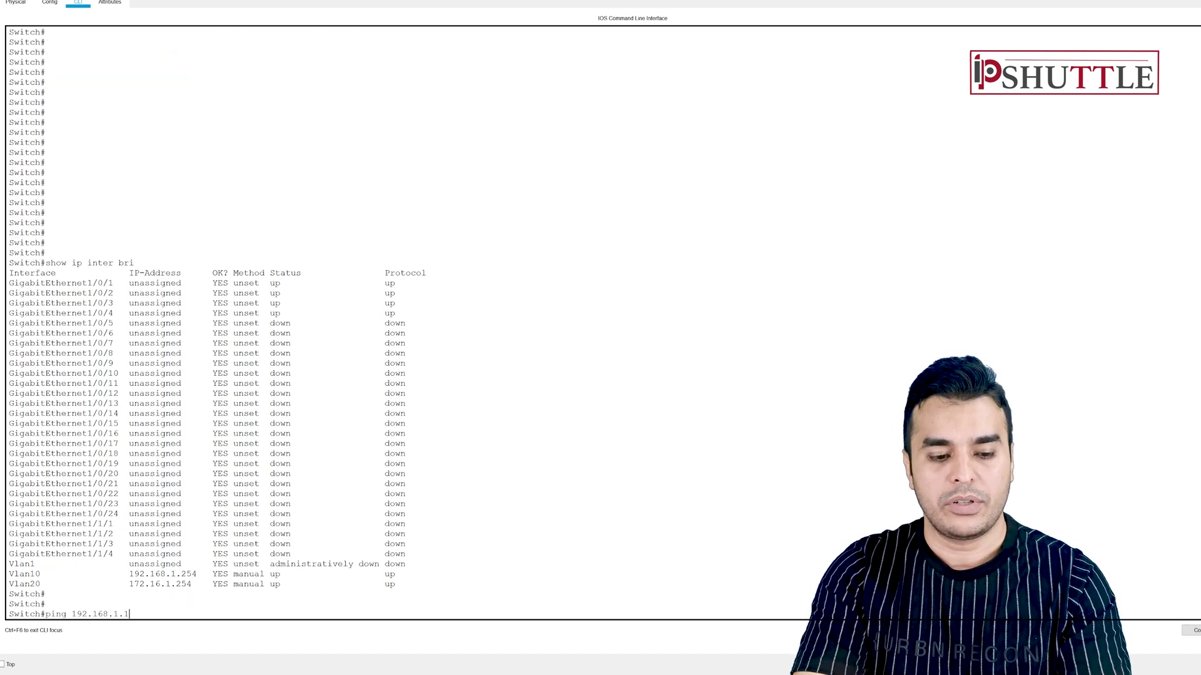
pyautogui.press('Return')
# - Test connectivity from the multilayer switch to the VLAN 20 PC by pinging 172.16.1.1
pyautogui.press('Up')
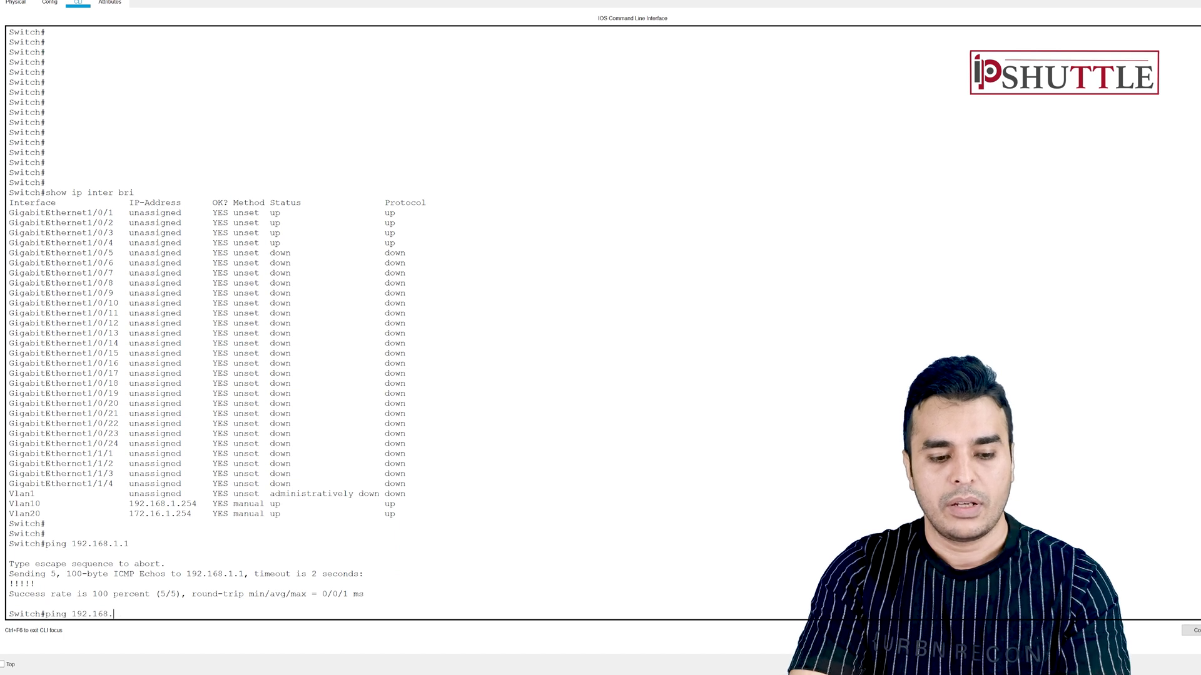
pyautogui.press('BackSpace')
pyautogui.press('BackSpace')
pyautogui.press('BackSpace')
pyautogui.press('BackSpace')
pyautogui.press('BackSpace')
pyautogui.press('BackSpace')
pyautogui.press('BackSpace')
pyautogui.press('BackSpace')
pyautogui.write('172.16.')
pyautogui.press('Return')
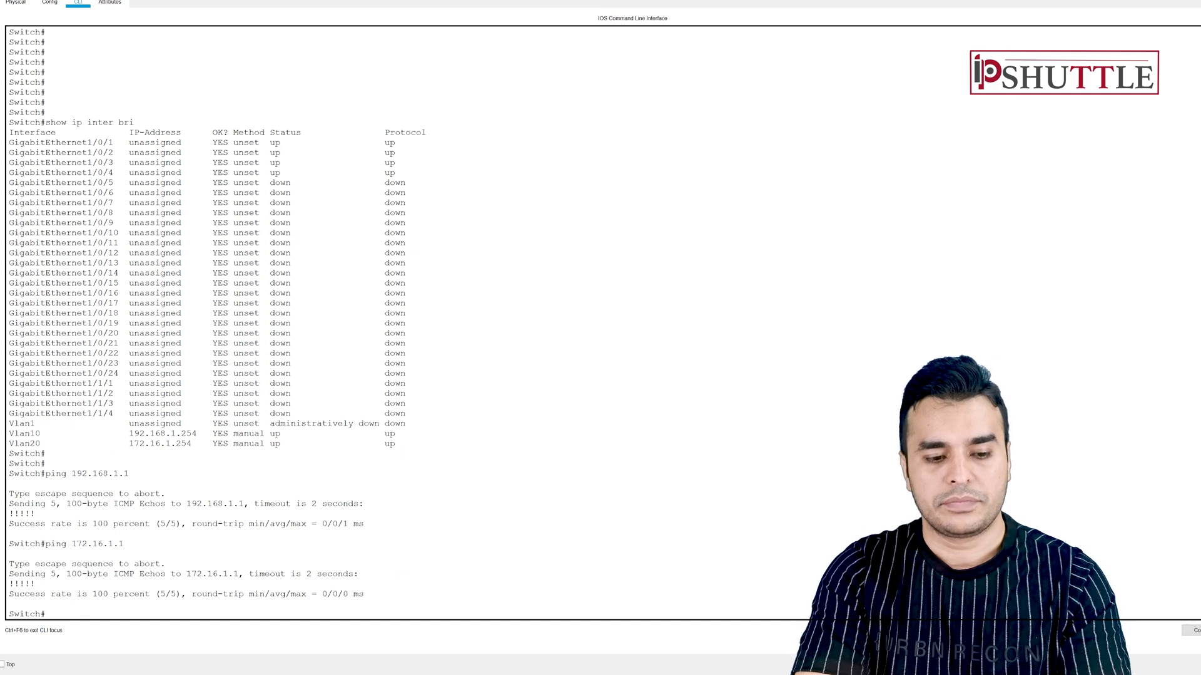
# - Ping 172.16.1.1 from the command prompt of the VLAN 10 PC at 192.168.1.1 to test inter-VLAN routing
pyautogui.click(557, 407)
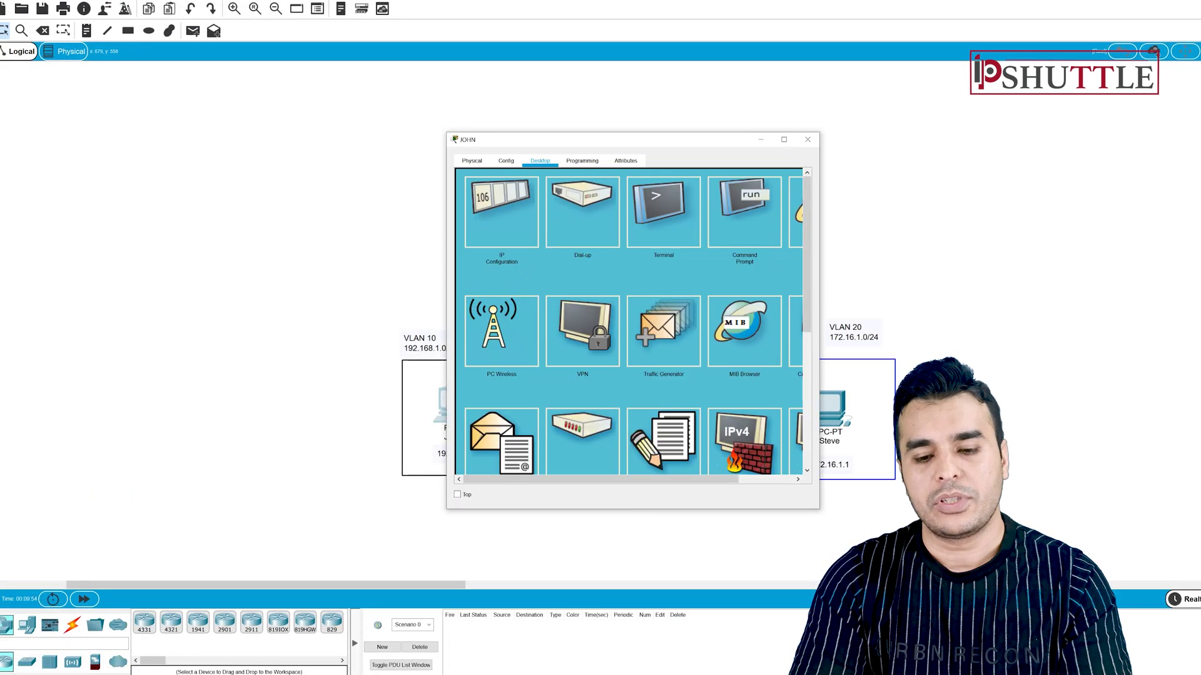
pyautogui.click(744, 213)
pyautogui.click(783, 139)
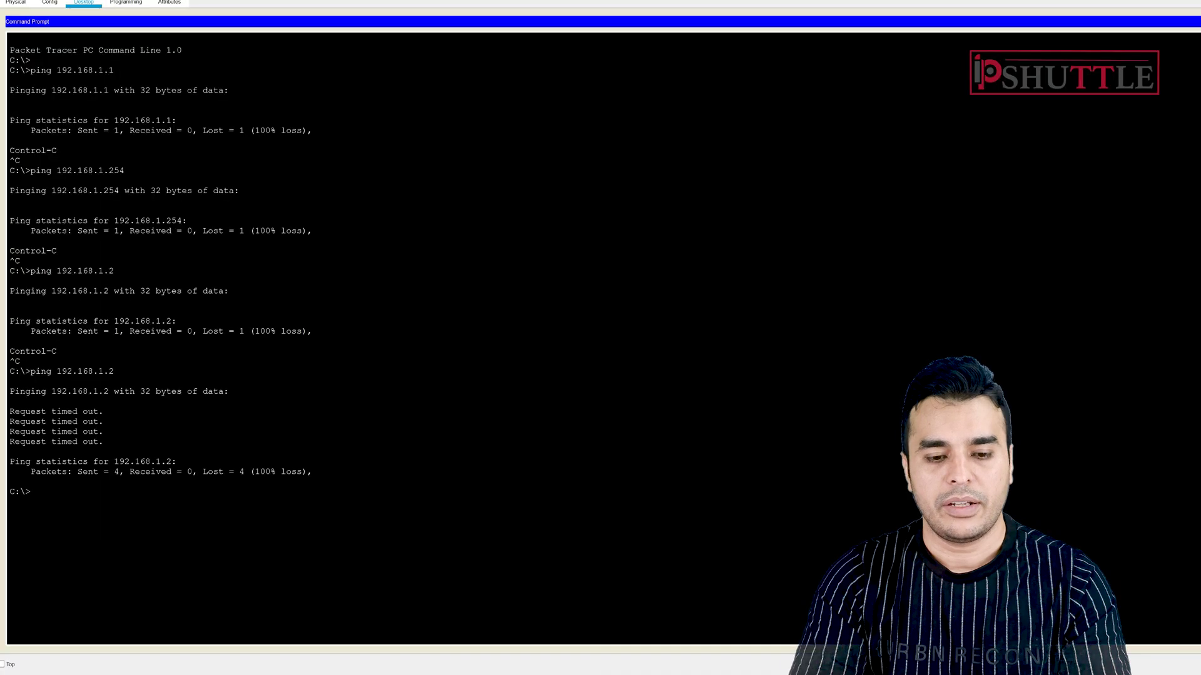
pyautogui.press('Return')
pyautogui.press('Return')
pyautogui.write('ping 17')
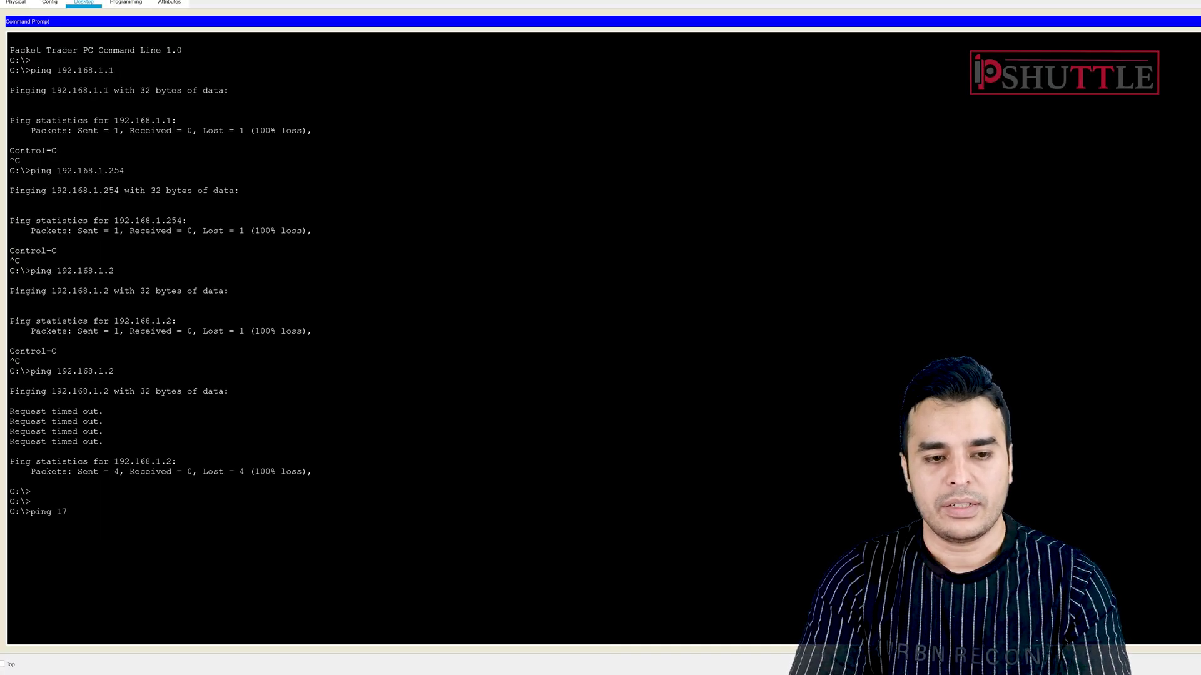
pyautogui.write('2.16.1.1')
pyautogui.press('Return')
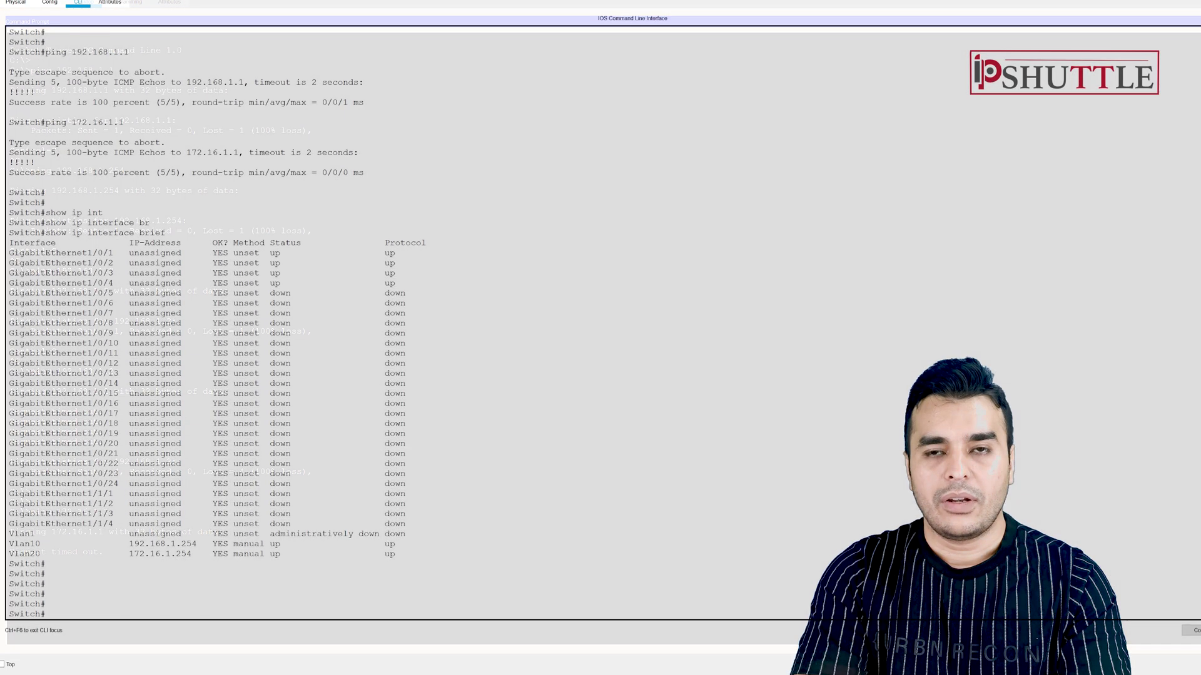
# - Display the multilayer switch's IP routing table to check whether it holds any routes
pyautogui.write('show ip route')
pyautogui.press('Return')
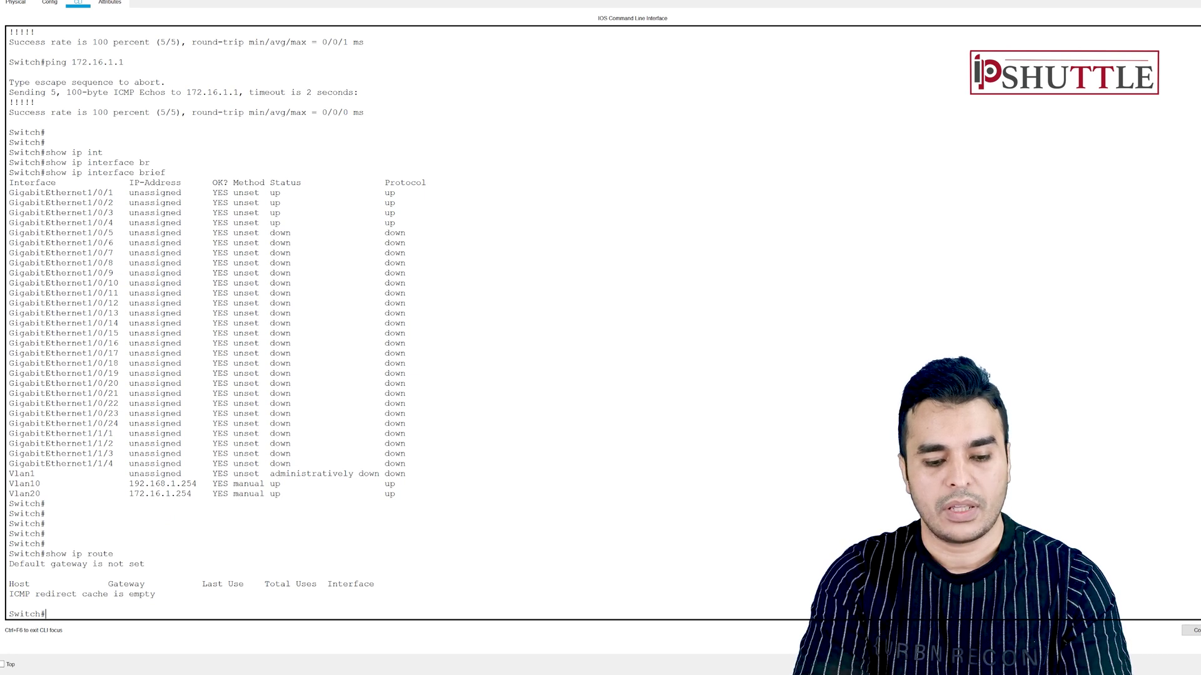
pyautogui.press('Return')
pyautogui.press('Return')
pyautogui.press('Return')
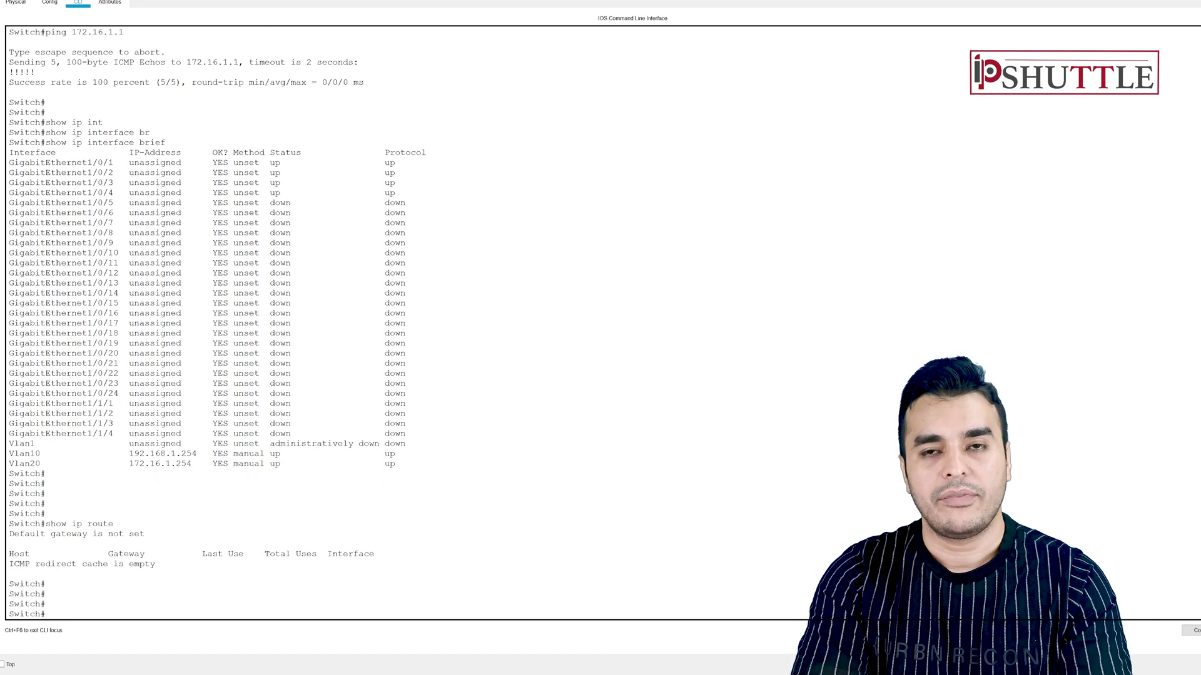
# - Enable IP routing globally on the multilayer switch and leave configuration mode
pyautogui.write('conf t')
pyautogui.press('Return')
pyautogui.press('Return')
pyautogui.press('Return')
pyautogui.write('ip routing')
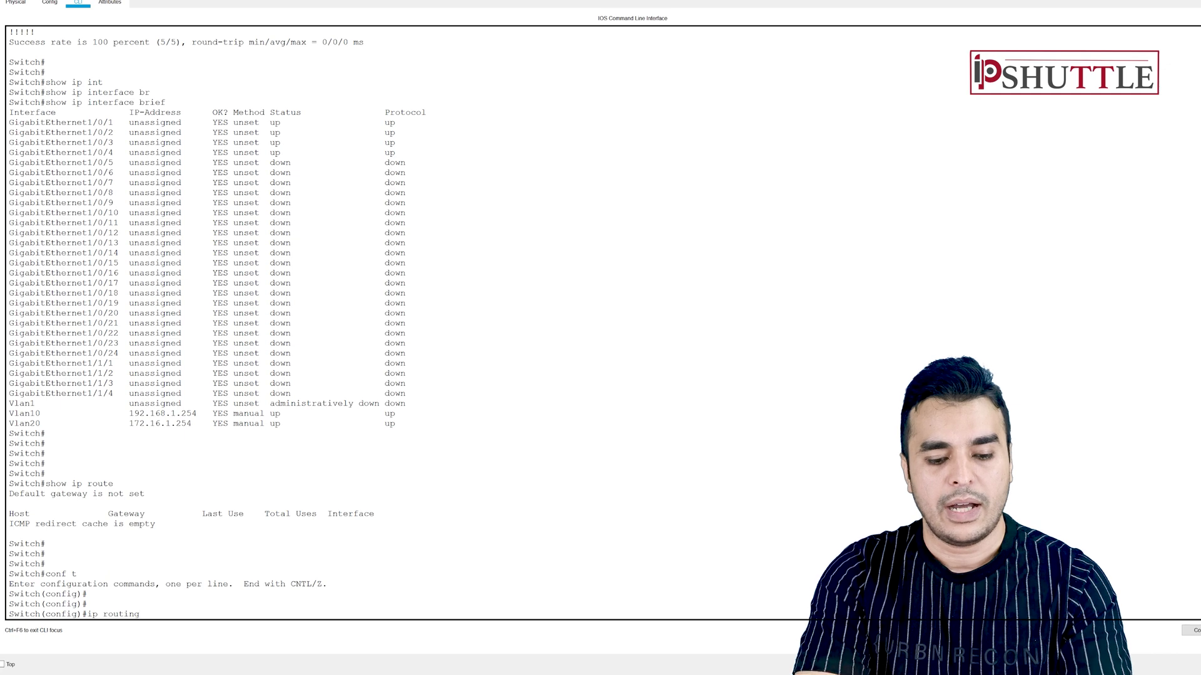
pyautogui.press('Return')
pyautogui.write('end')
pyautogui.press('Return')
# - Display the multilayer switch's routing table again with IP routing enabled
pyautogui.press('Return')
pyautogui.write('show ip route')
pyautogui.press('Return')
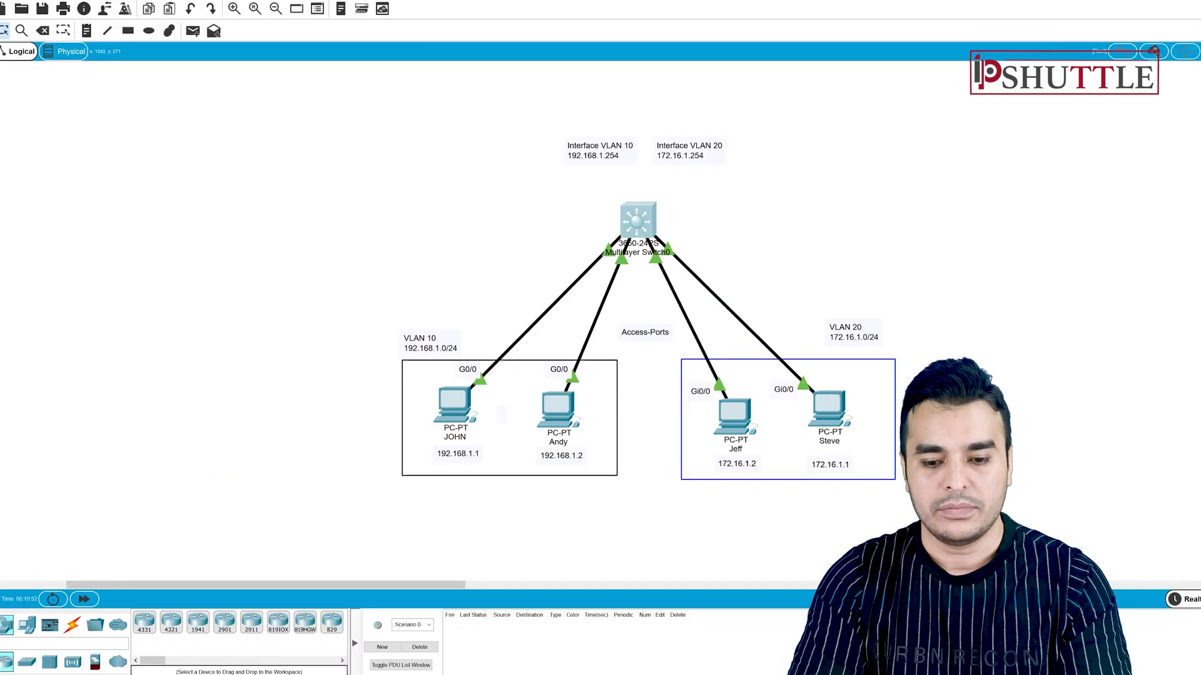
# - Repeat the ping to 172.16.1.1 from the VLAN 10 PC's command prompt with routing enabled on the switch
pyautogui.click(453, 405)
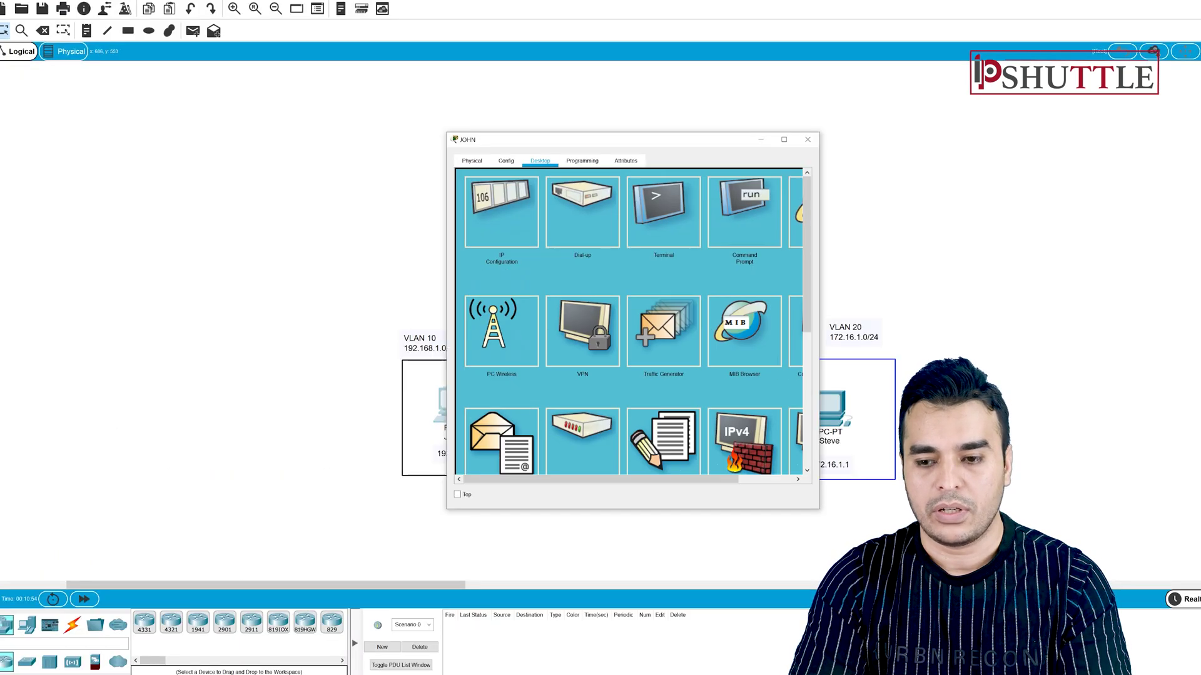
pyautogui.click(743, 214)
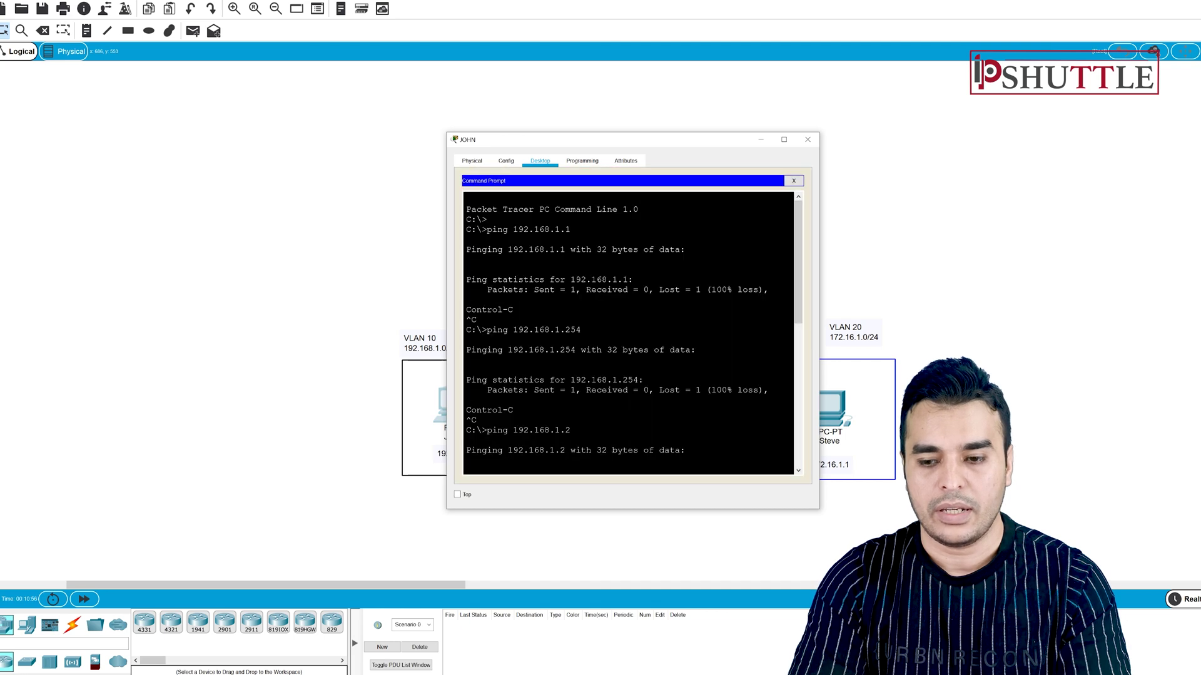
pyautogui.write('ping 172.16.1.1')
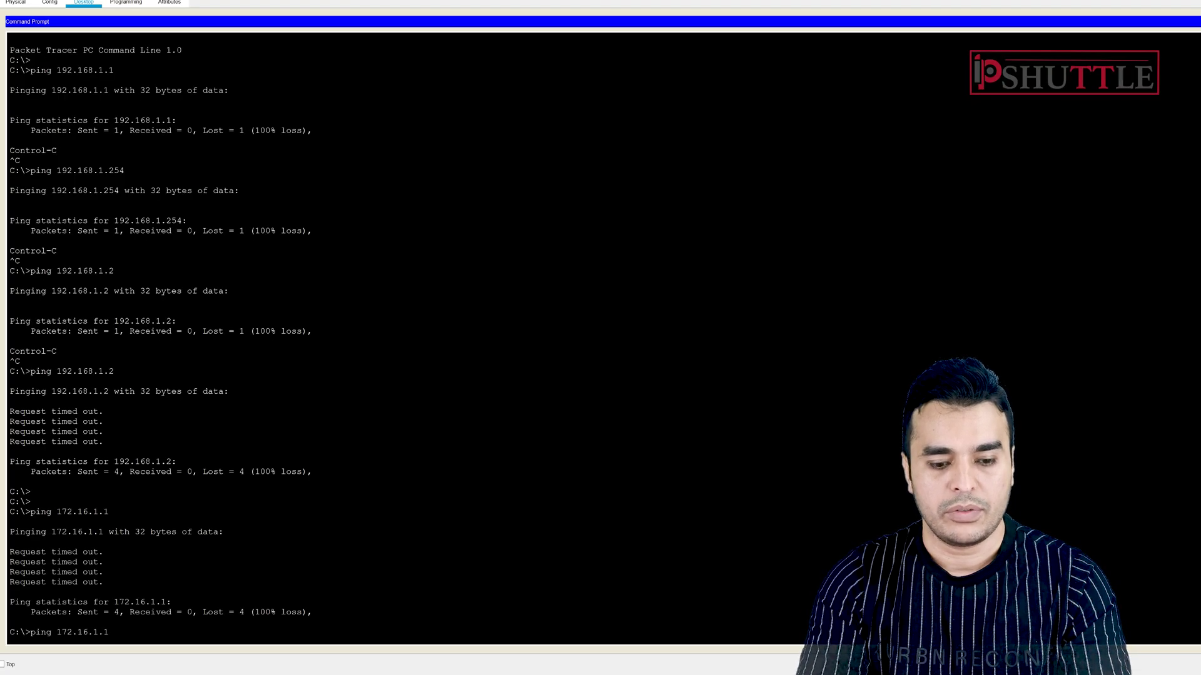
pyautogui.press('Return')
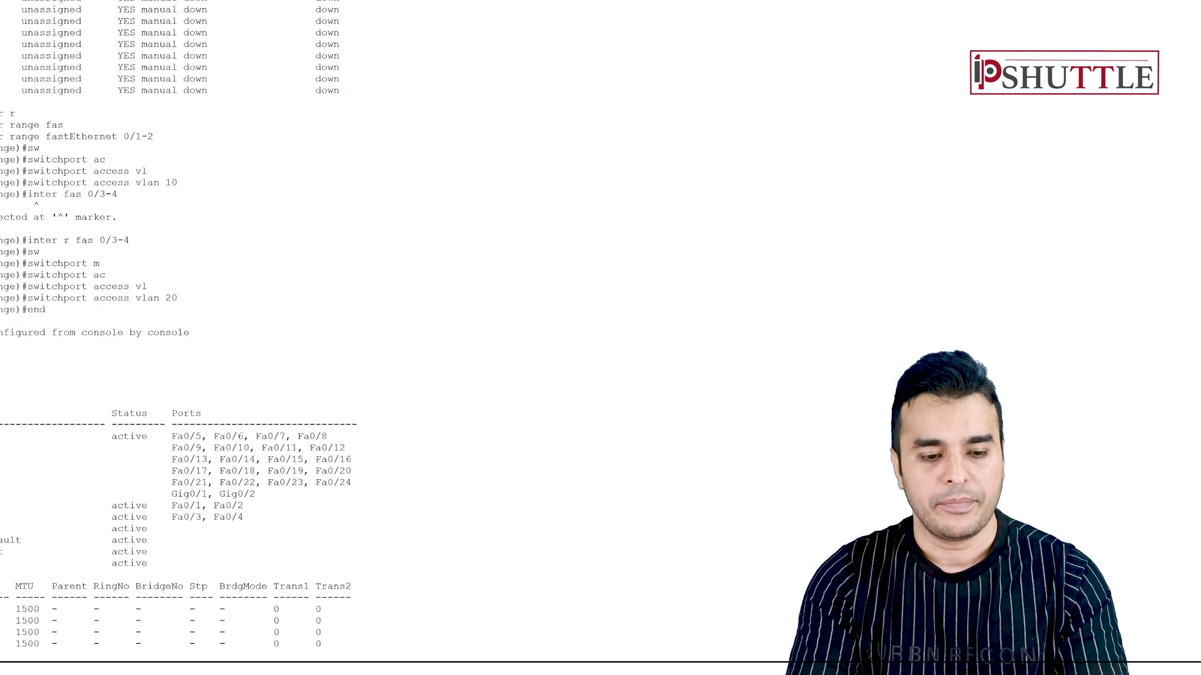
# - Set interface FastEthernet 0/5 on the Layer 2 switch to switchport access mode
pyautogui.press('Return')
pyautogui.press('Return')
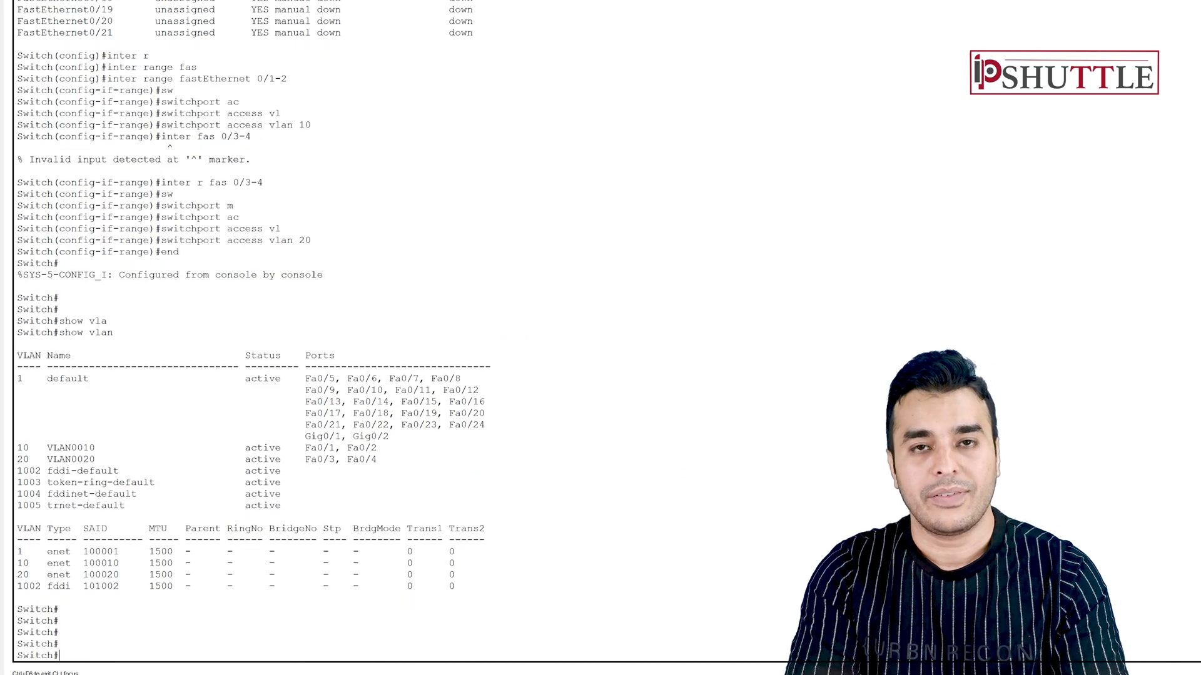
pyautogui.write('conf t')
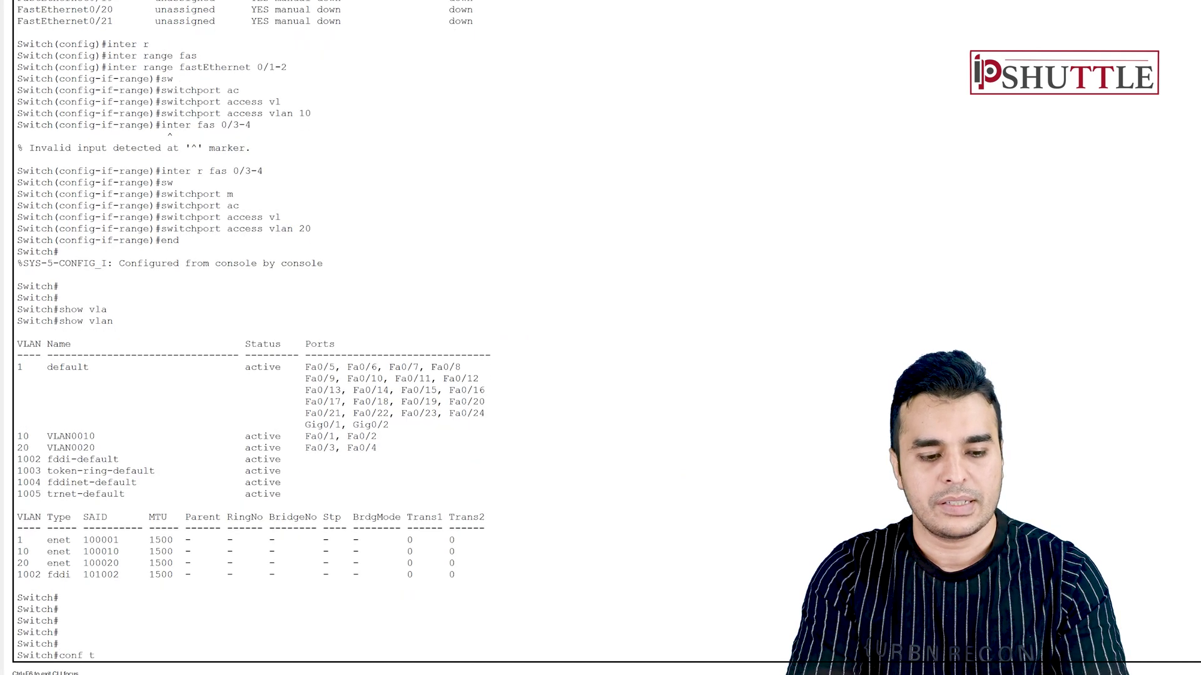
pyautogui.press('Return')
pyautogui.write('inter')
pyautogui.press('BackSpace')
pyautogui.press('BackSpace')
pyautogui.write('fas 0/5')
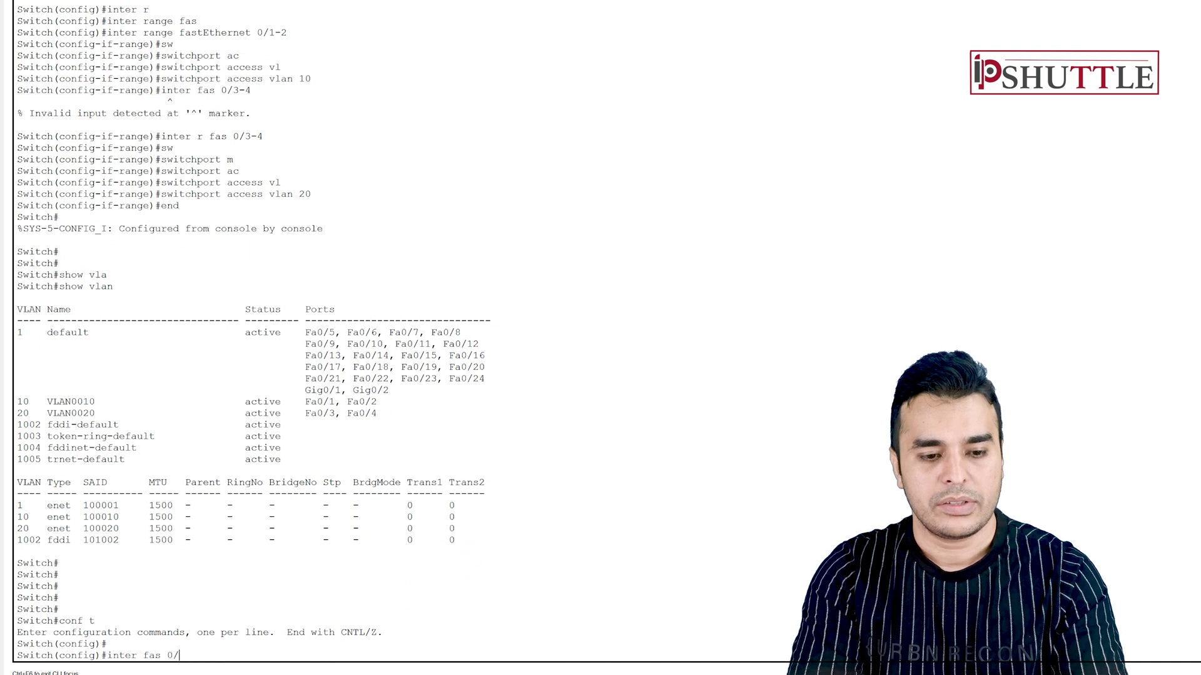
pyautogui.press('Return')
pyautogui.write('sw')
pyautogui.press('Tab')
pyautogui.write('mo')
pyautogui.press('Tab')
pyautogui.write('ac')
pyautogui.press('Tab')
pyautogui.press('Return')
# - Assign FastEthernet 0/5 to access VLAN 10 and exit its interface configuration
pyautogui.write('sw')
pyautogui.press('Tab')
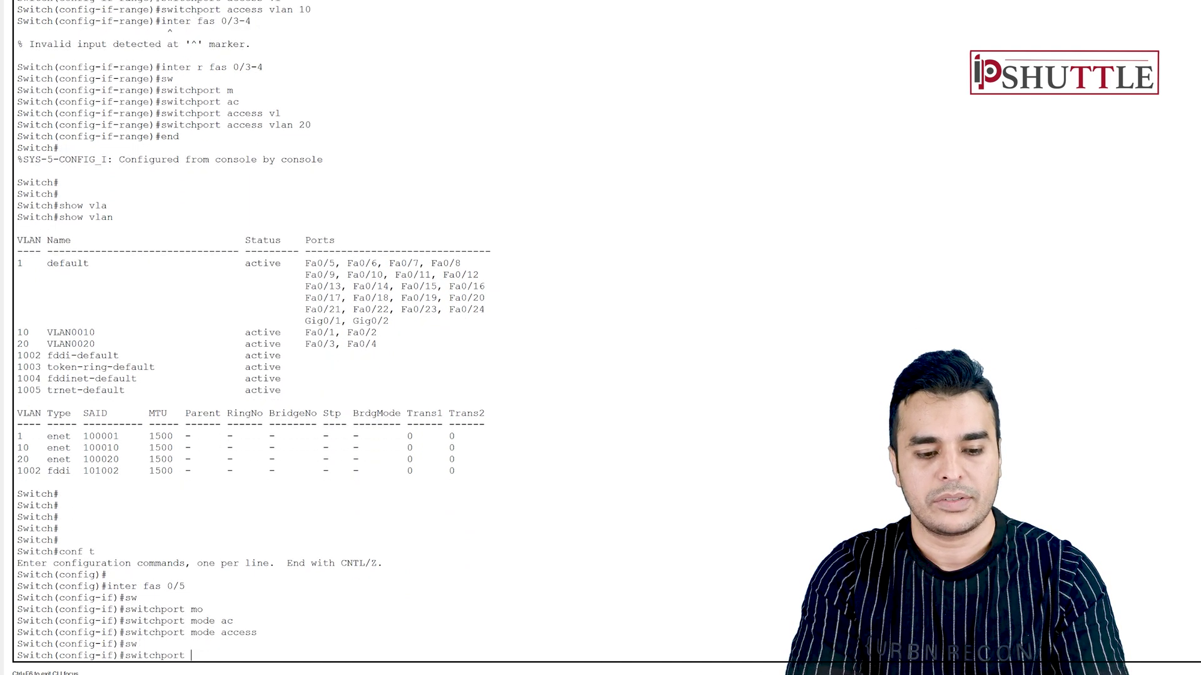
pyautogui.write('ac')
pyautogui.press('Tab')
pyautogui.write('vl')
pyautogui.press('Tab')
pyautogui.write('10')
pyautogui.press('Return')
pyautogui.write('exit')
pyautogui.press('Return')
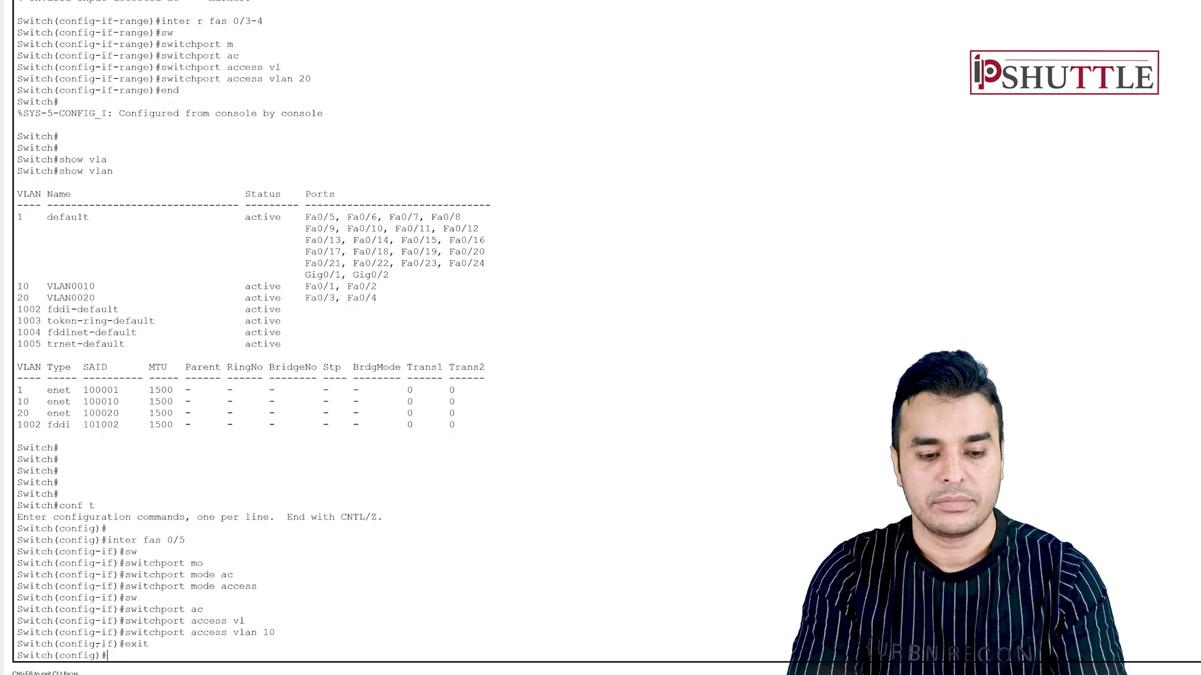
# - Set interface FastEthernet 0/6 to switchport access mode
pyautogui.press('Return')
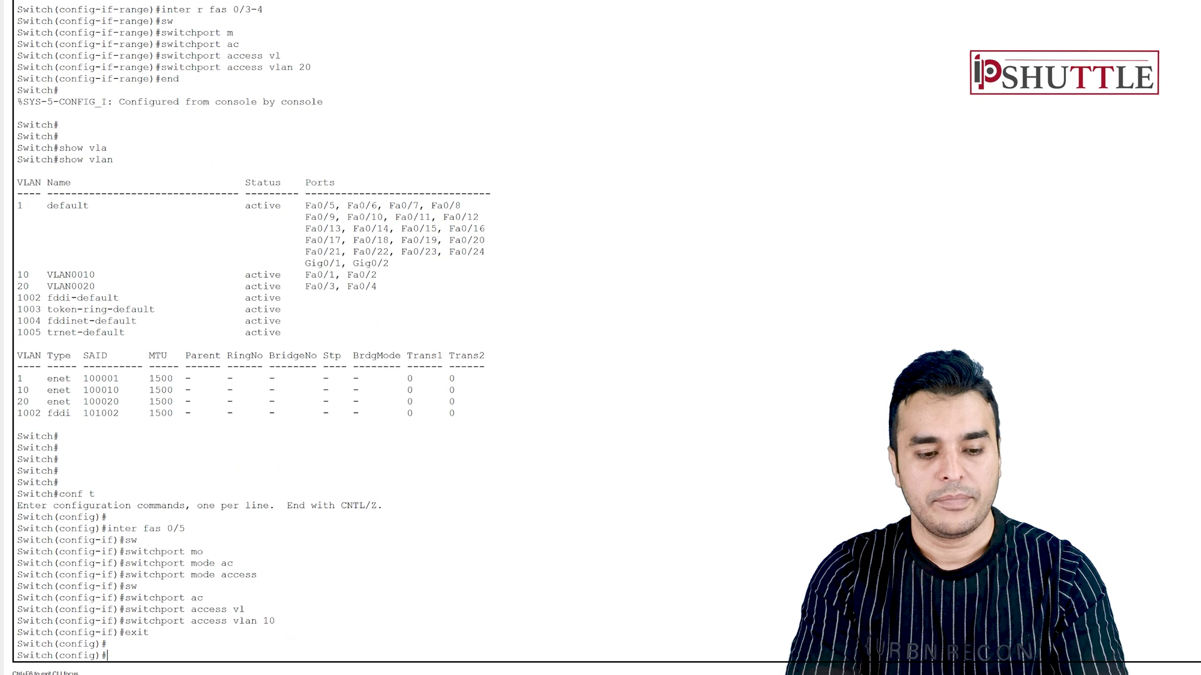
pyautogui.press('Return')
pyautogui.write('inter fa')
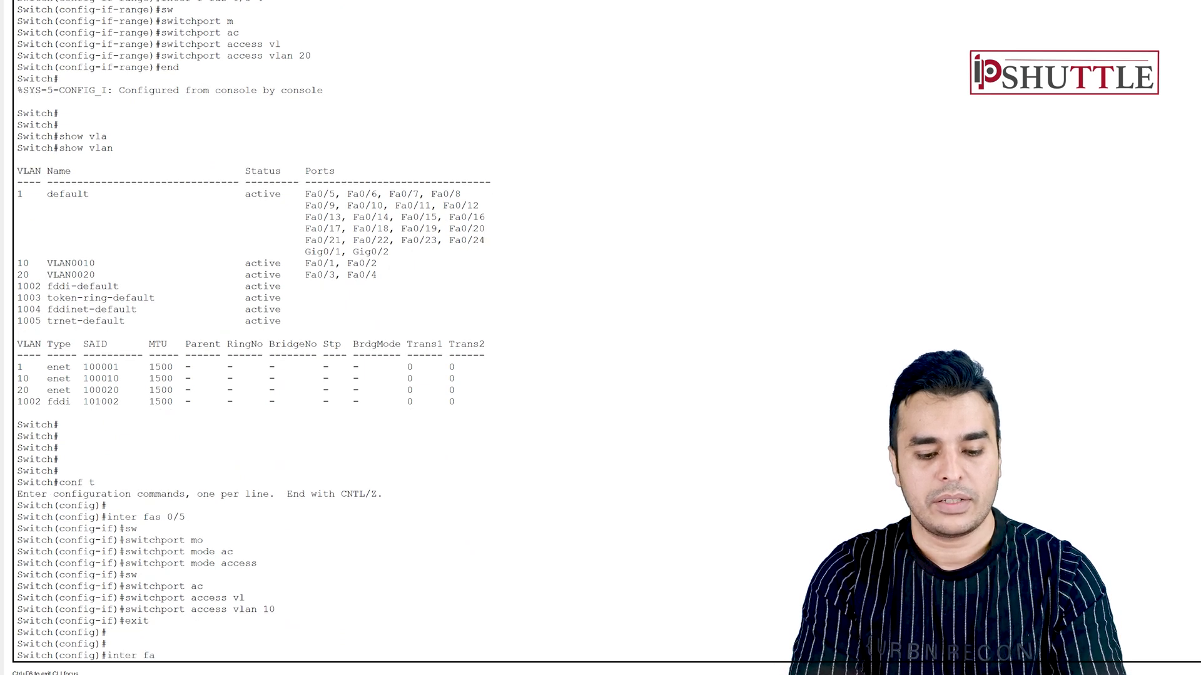
pyautogui.write('s 0/6')
pyautogui.press('Return')
pyautogui.write('sw')
pyautogui.press('Tab')
pyautogui.write('m')
pyautogui.press('Tab')
pyautogui.write('ac')
pyautogui.press('Tab')
pyautogui.press('Return')
# - Assign the access VLAN for interface FastEthernet 0/6
pyautogui.write('sw')
pyautogui.press('Tab')
pyautogui.write('ac')
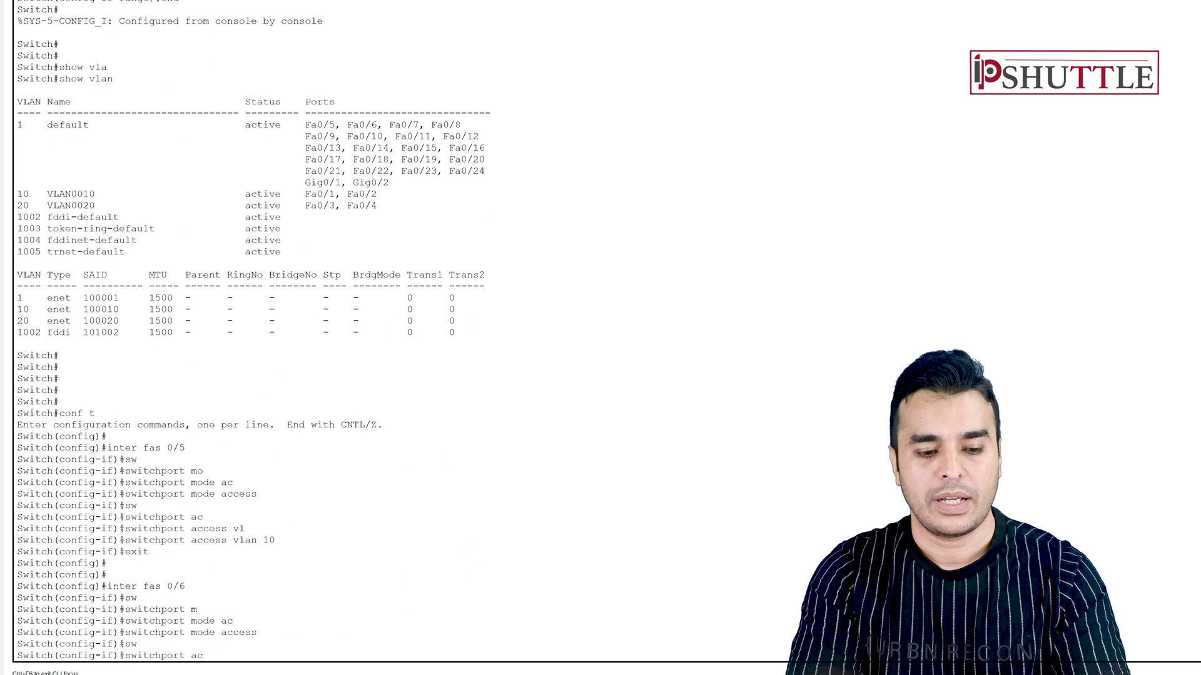